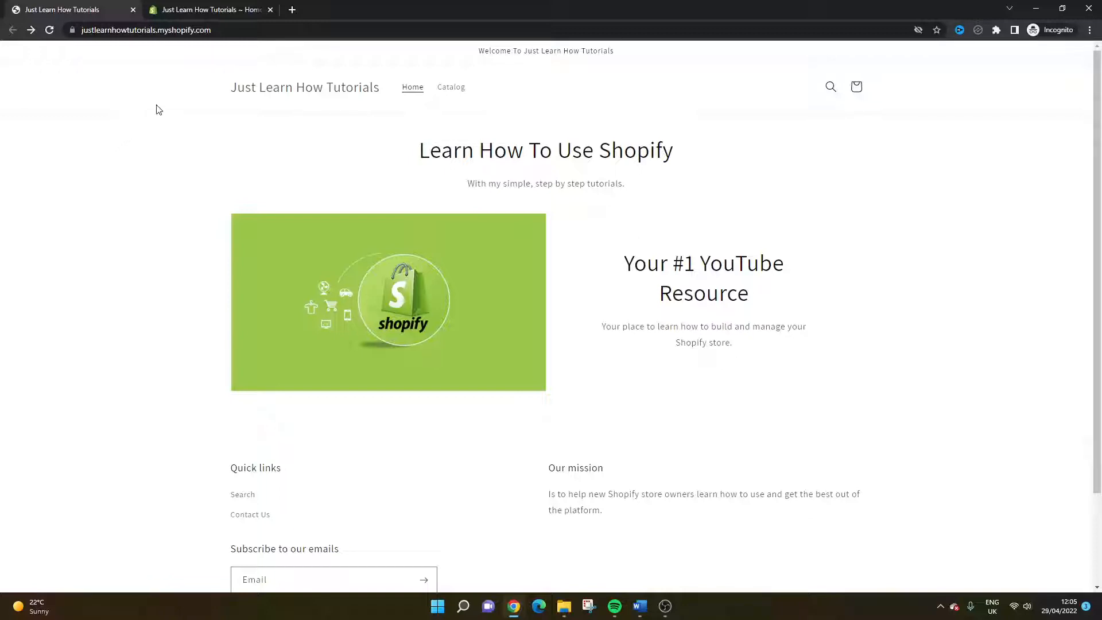
# - Open the online store's current Dawn theme for customization from the store admin
pyautogui.click(210, 7)
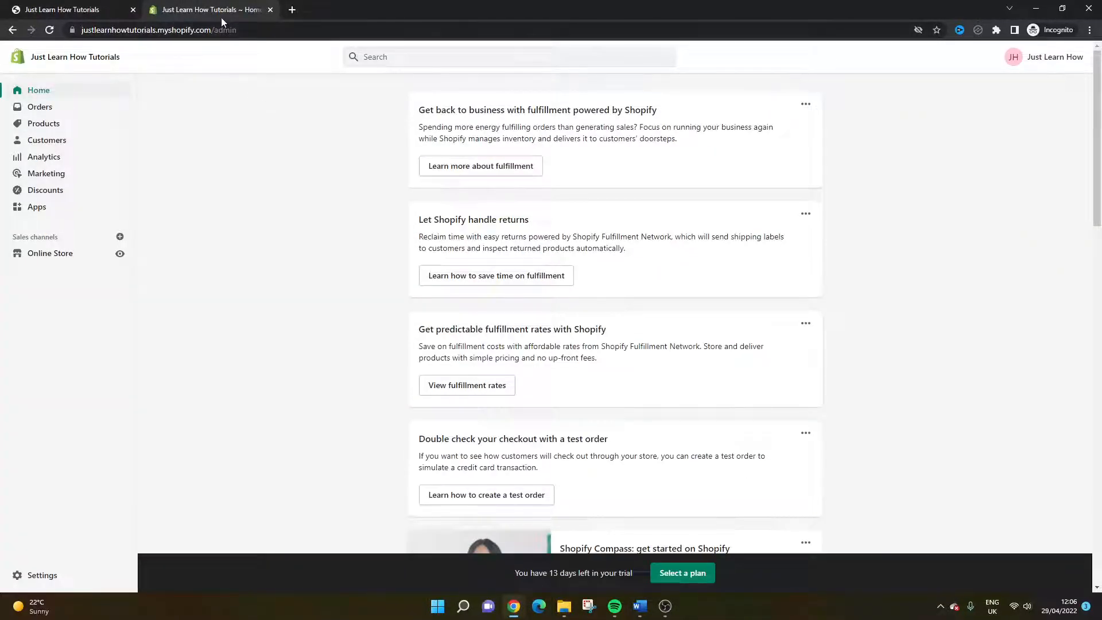
pyautogui.click(66, 257)
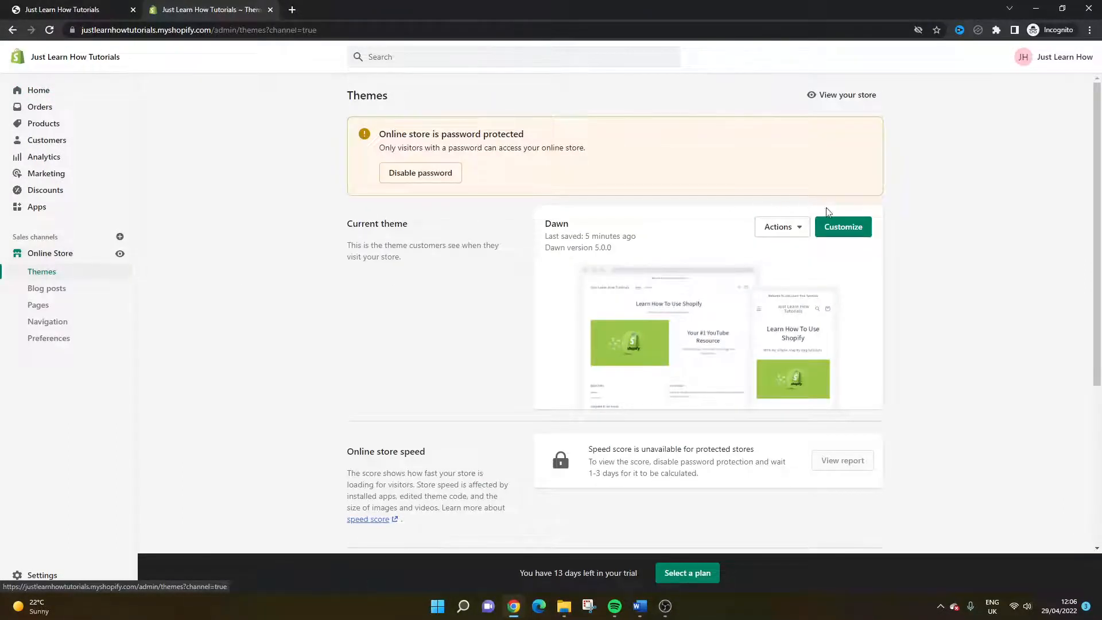
pyautogui.click(863, 232)
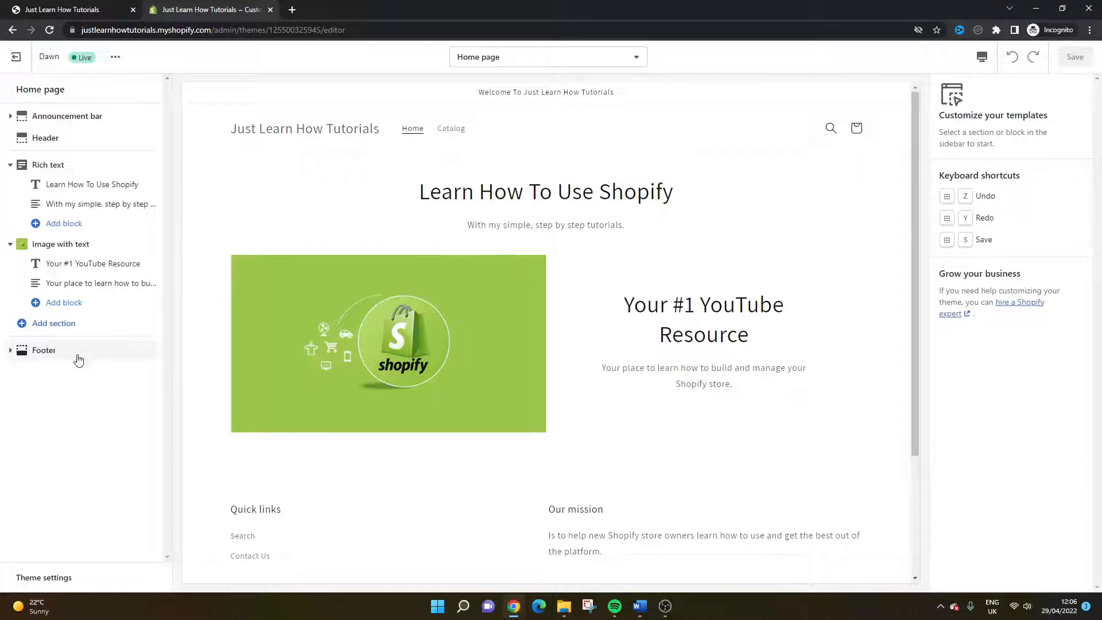
# - Open the footer section's settings and toggle the display of social media icons off and back on
pyautogui.click(46, 351)
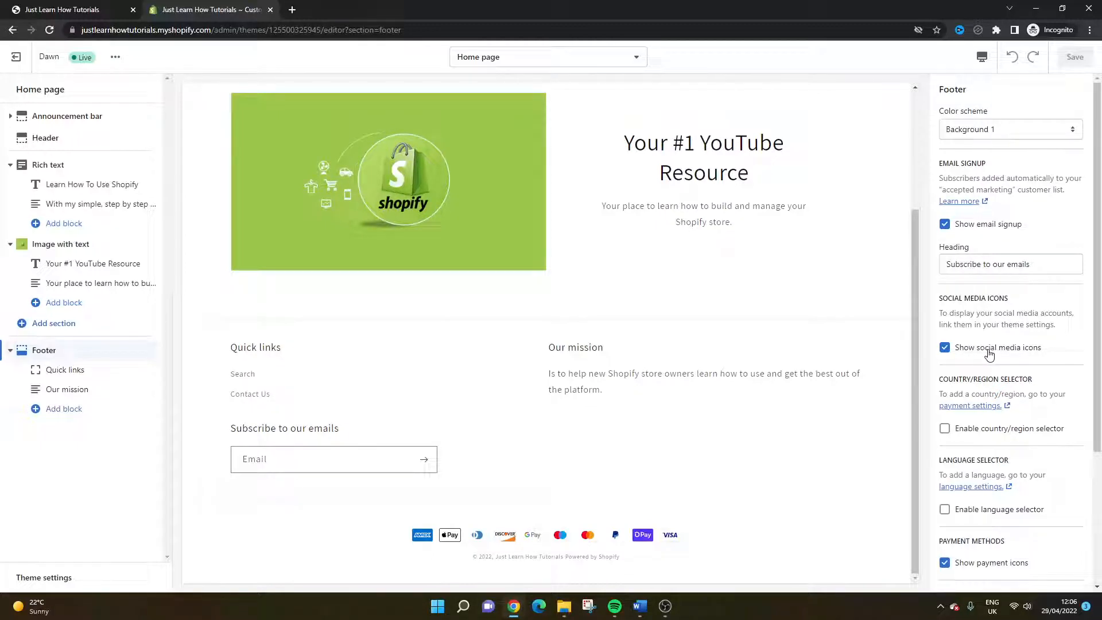
pyautogui.click(945, 348)
pyautogui.click(946, 348)
# - Open the social media account fields in the theme settings
pyautogui.click(56, 582)
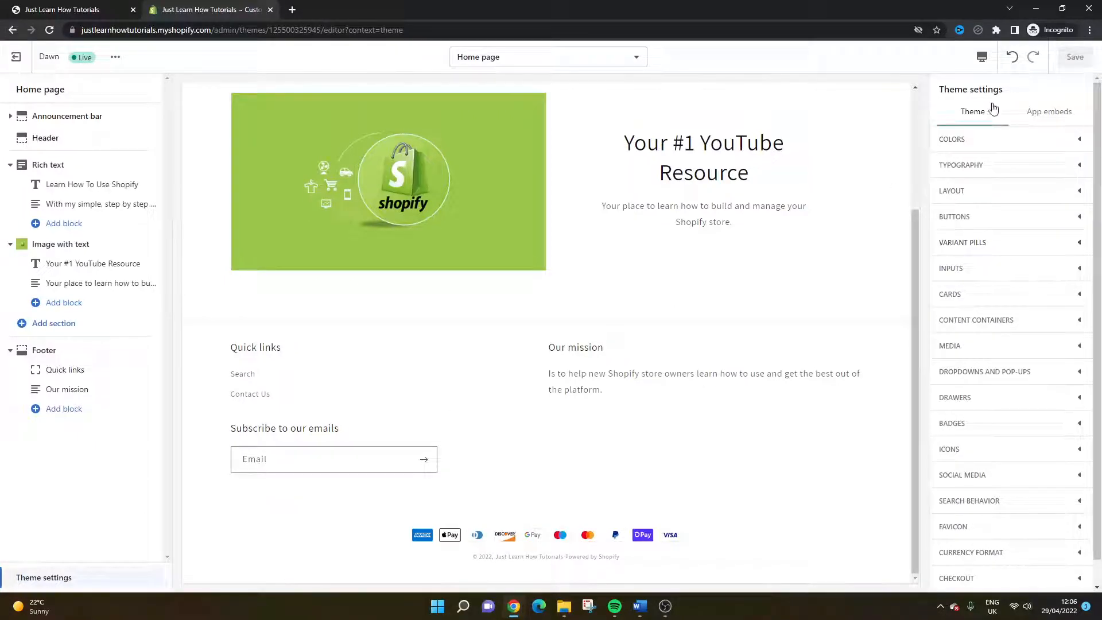
pyautogui.click(993, 110)
pyautogui.scroll(-1, 974, 275)
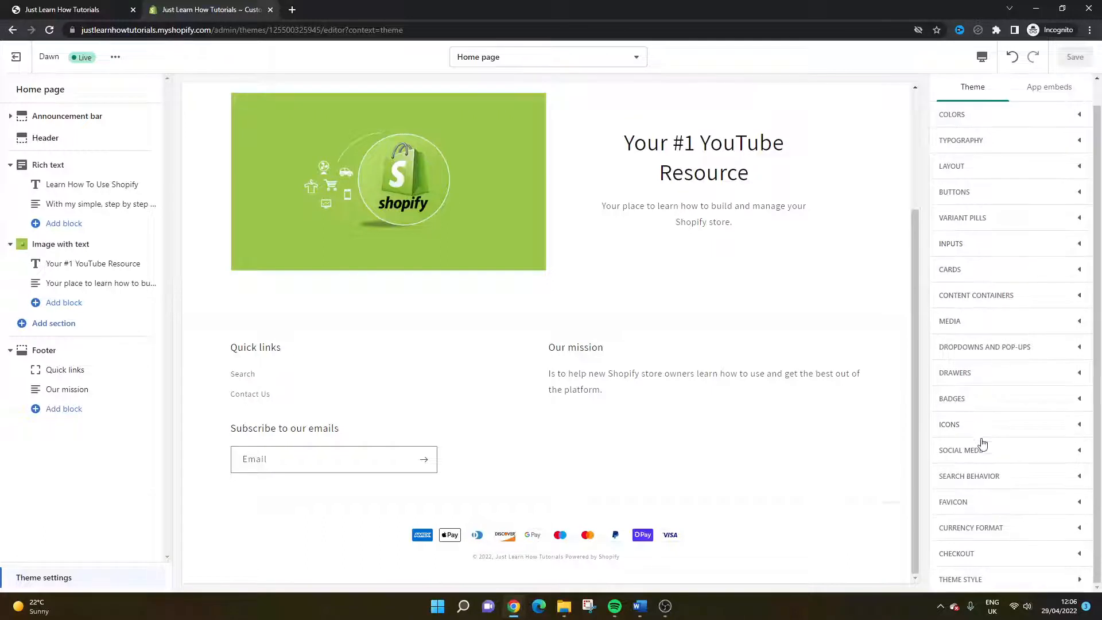
pyautogui.click(971, 452)
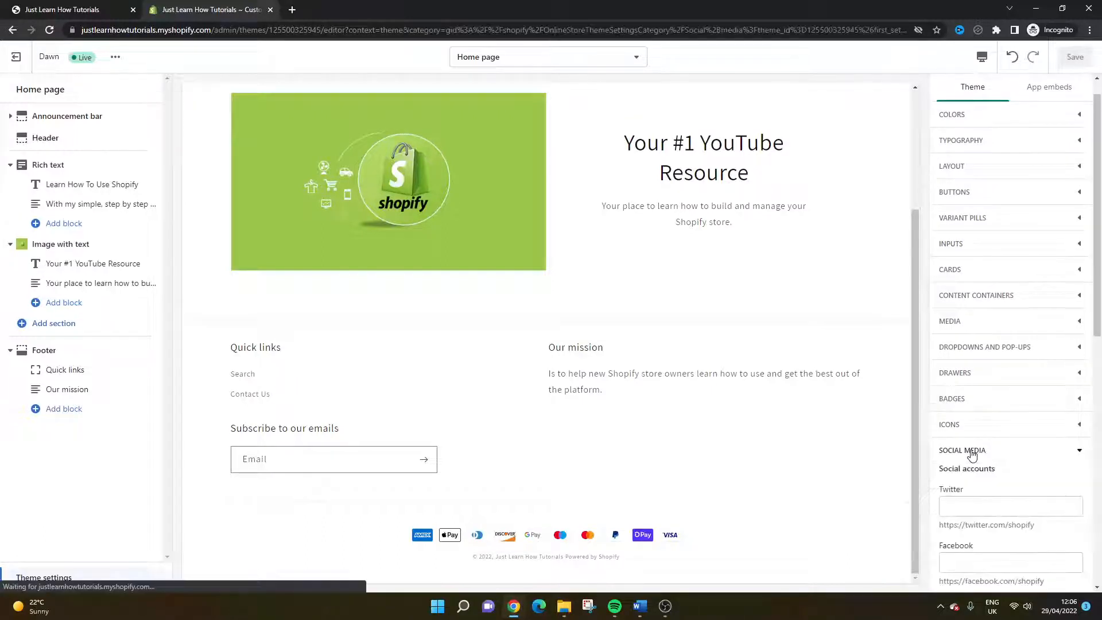
pyautogui.scroll(-3, 971, 454)
pyautogui.scroll(-1, 971, 455)
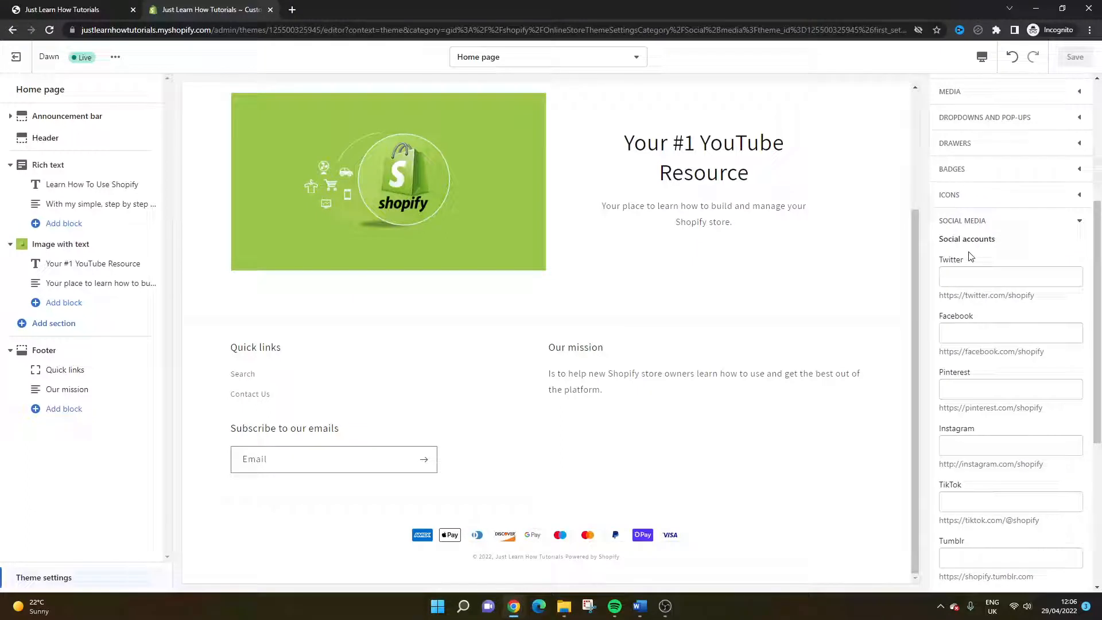
pyautogui.scroll(-2, 970, 256)
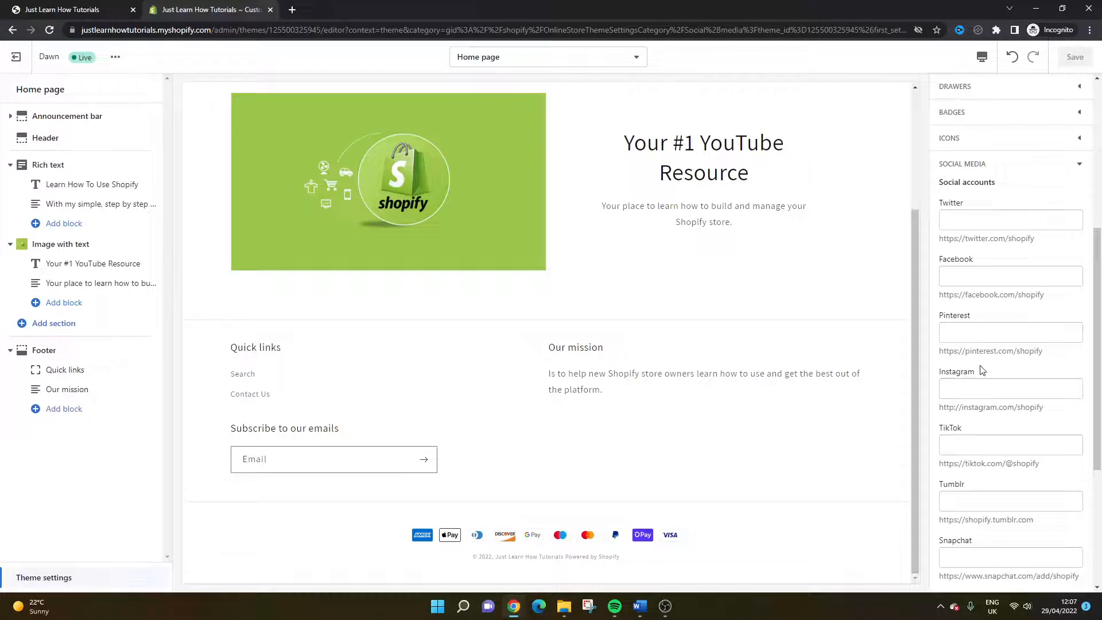
pyautogui.click(991, 225)
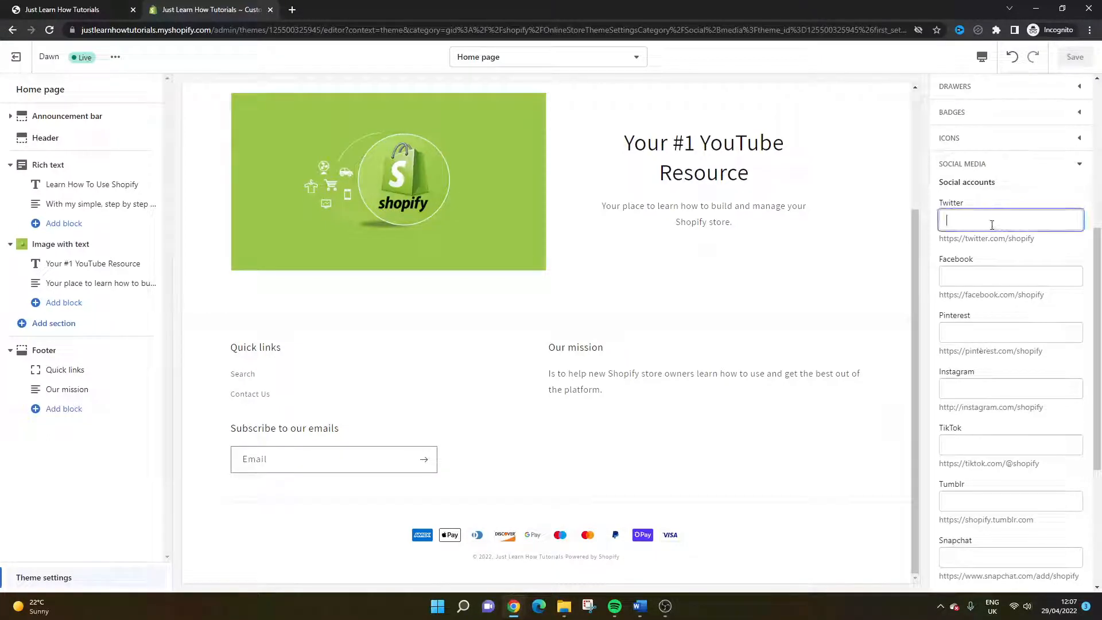
pyautogui.write('htpp')
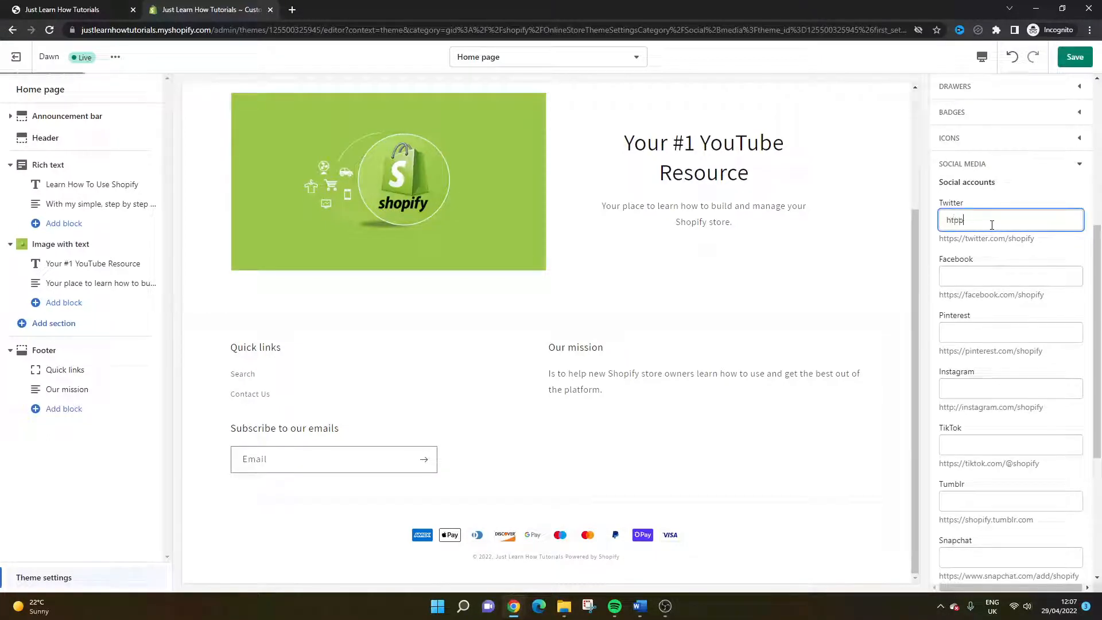
pyautogui.press('BackSpace')
pyautogui.write('ps://')
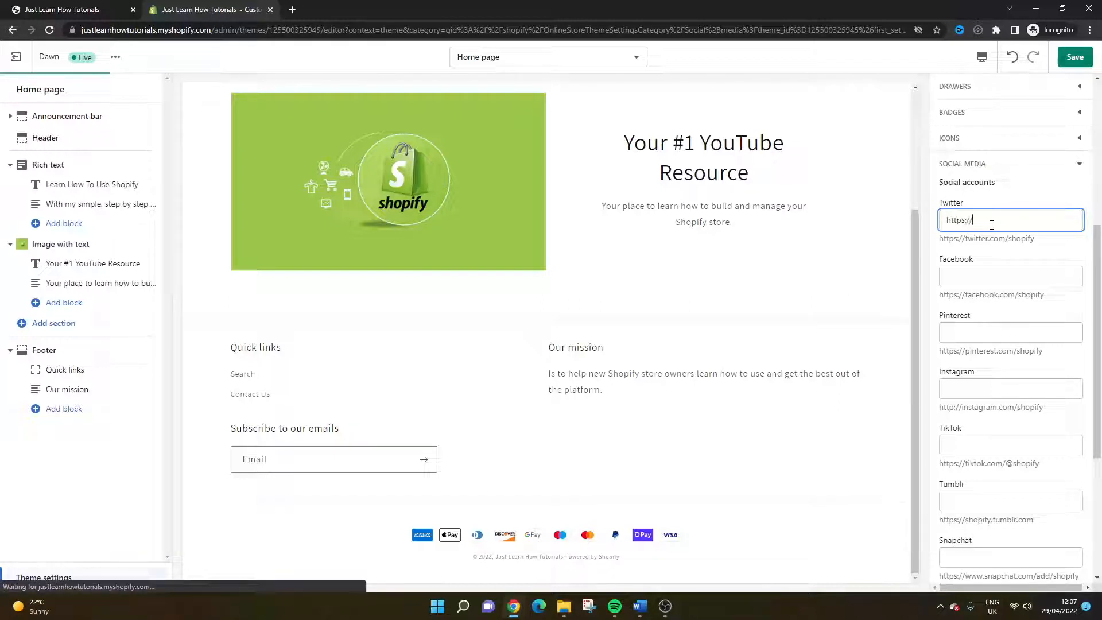
pyautogui.write('twitter')
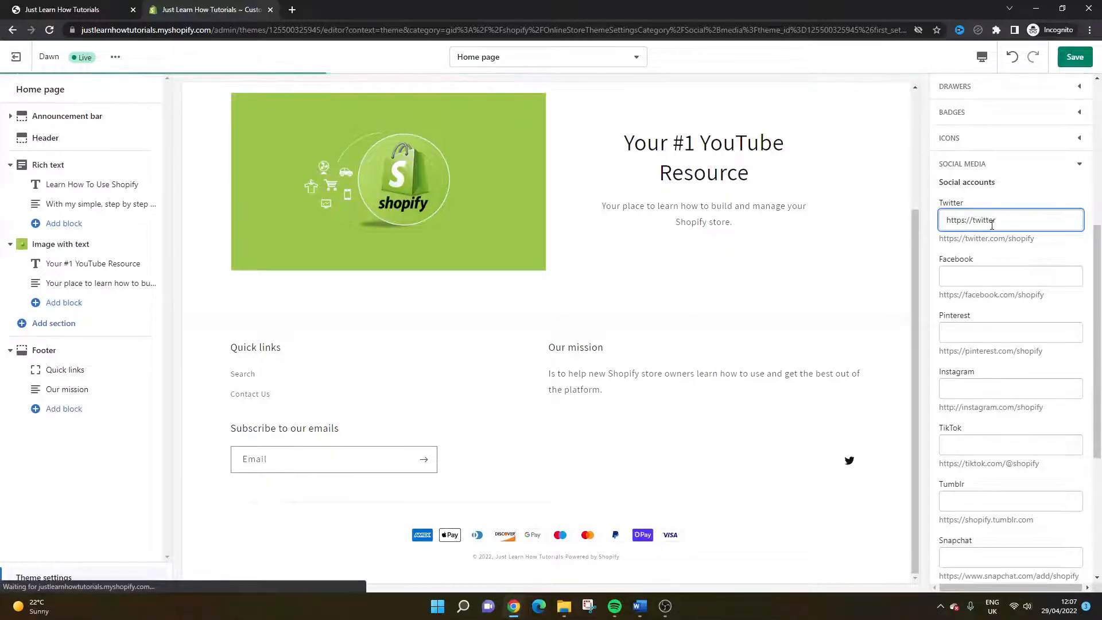
pyautogui.write('.com/shopify')
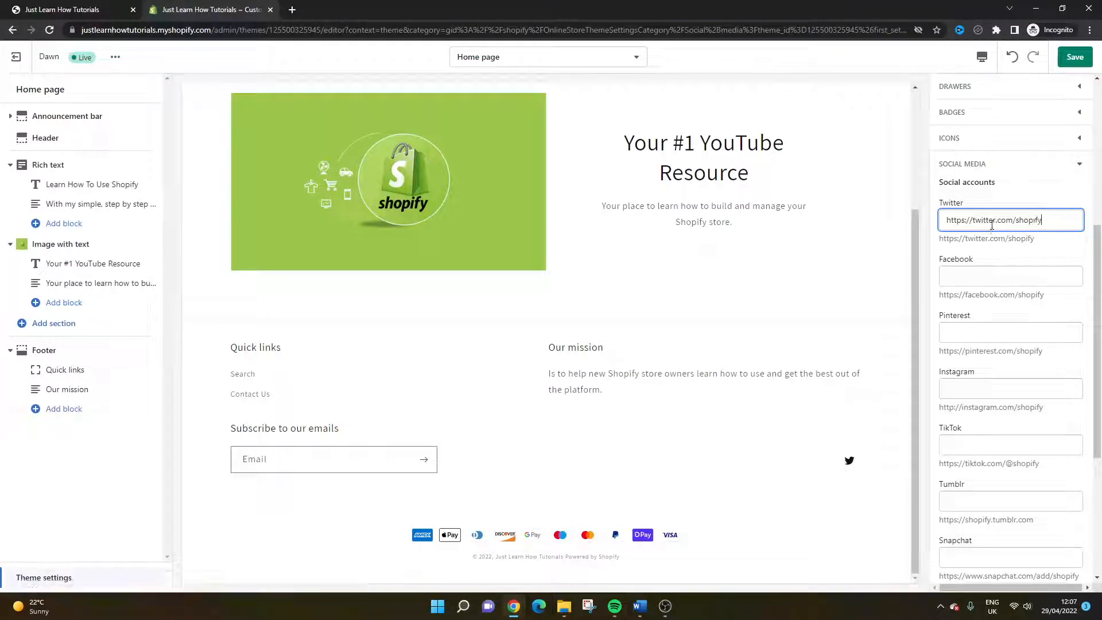
pyautogui.hotkey('ctrl', 'a')
pyautogui.hotkey('ctrl', 'c')
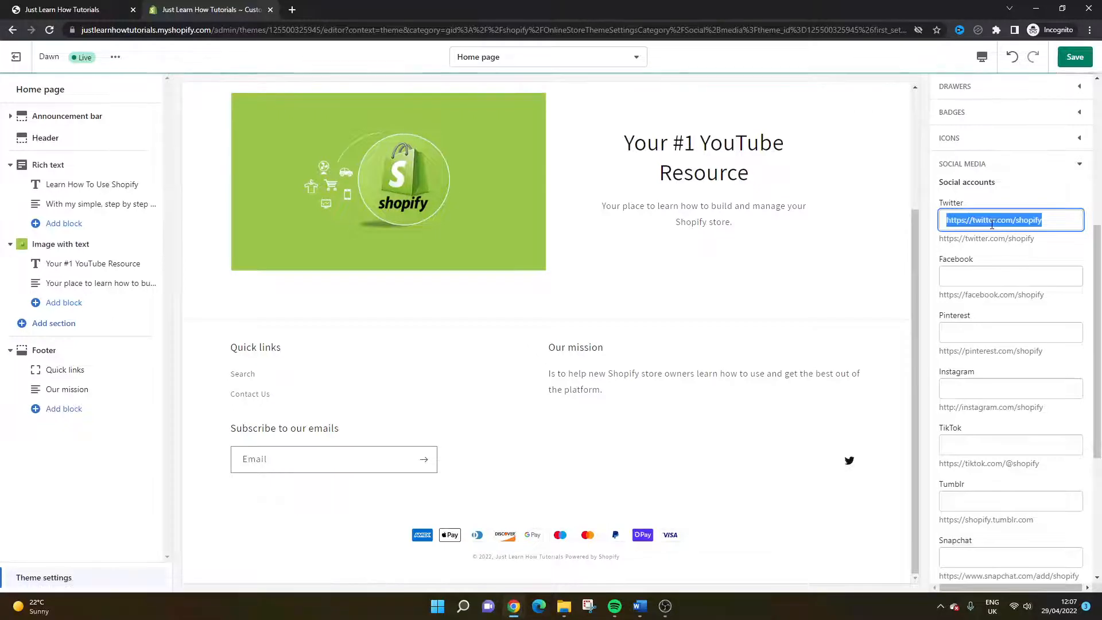
pyautogui.click(993, 277)
pyautogui.hotkey('ctrl', 'v')
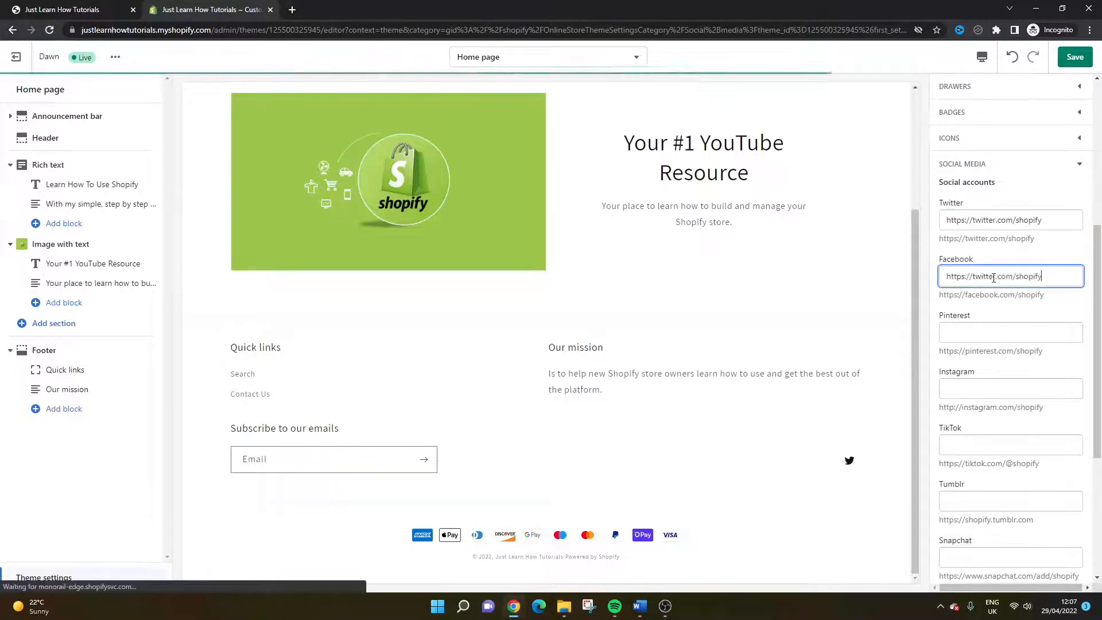
pyautogui.click(993, 332)
pyautogui.hotkey('ctrl', 'v')
pyautogui.click(989, 277)
pyautogui.doubleClick(989, 276)
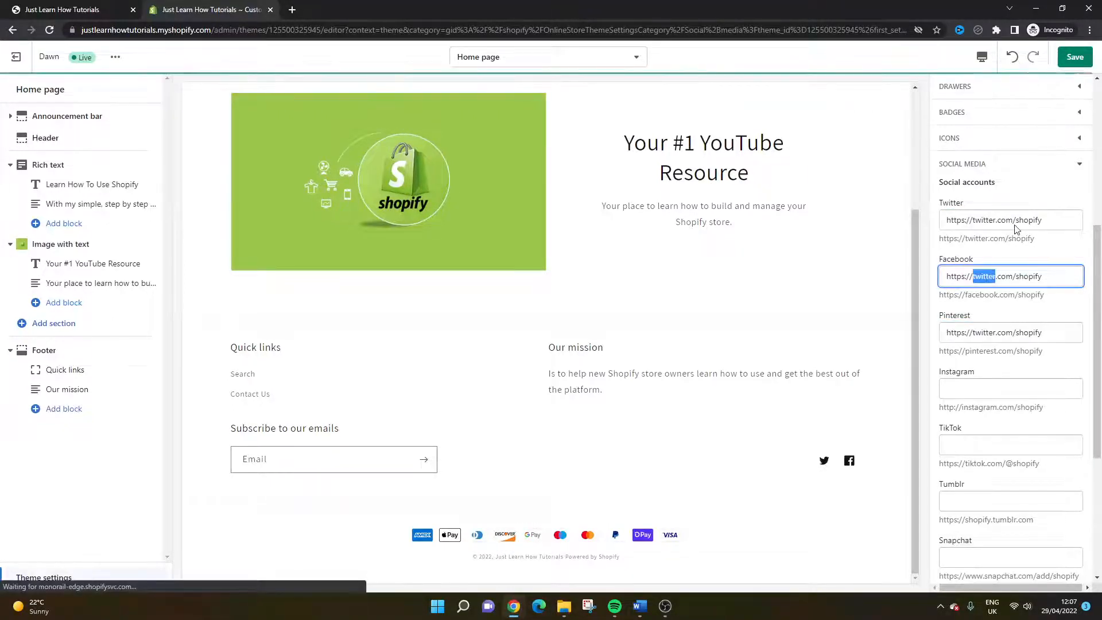
pyautogui.write('facebook')
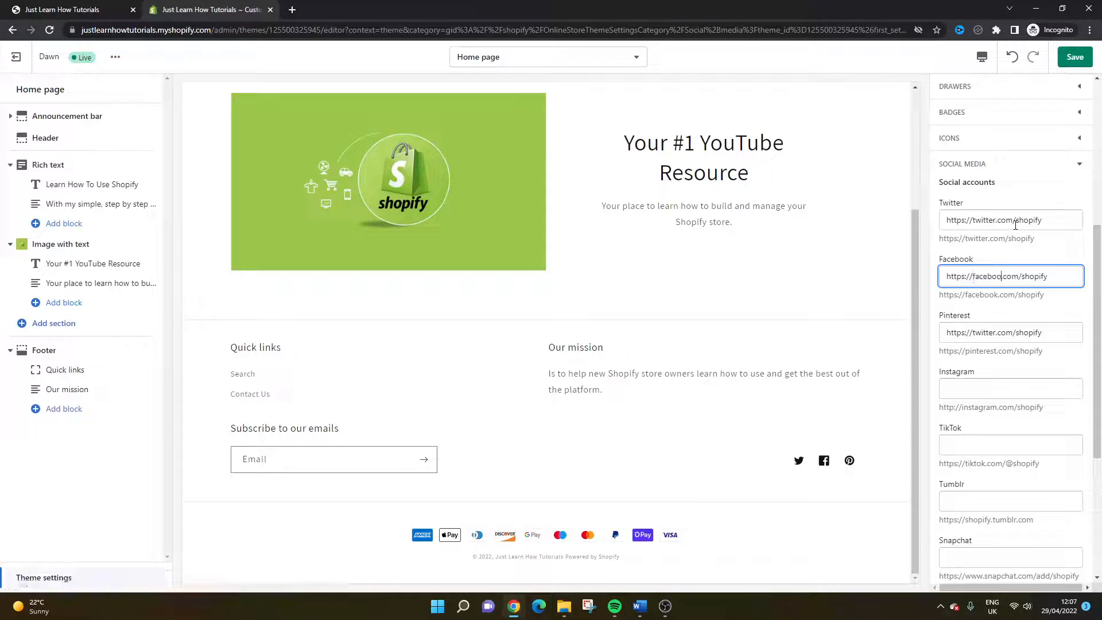
pyautogui.doubleClick(986, 333)
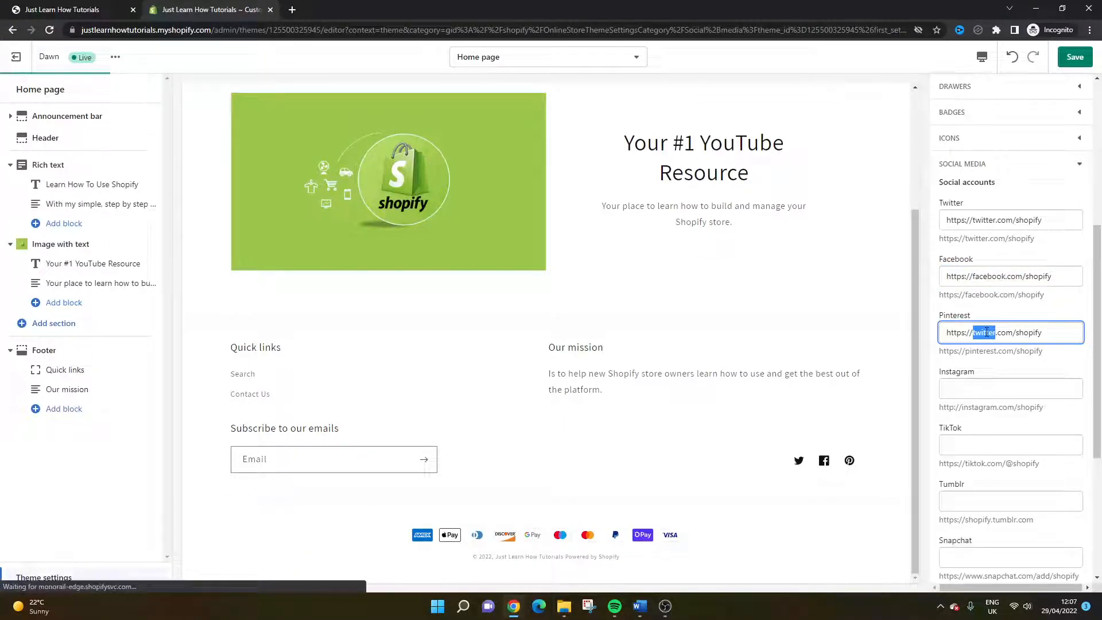
pyautogui.write('pinterest')
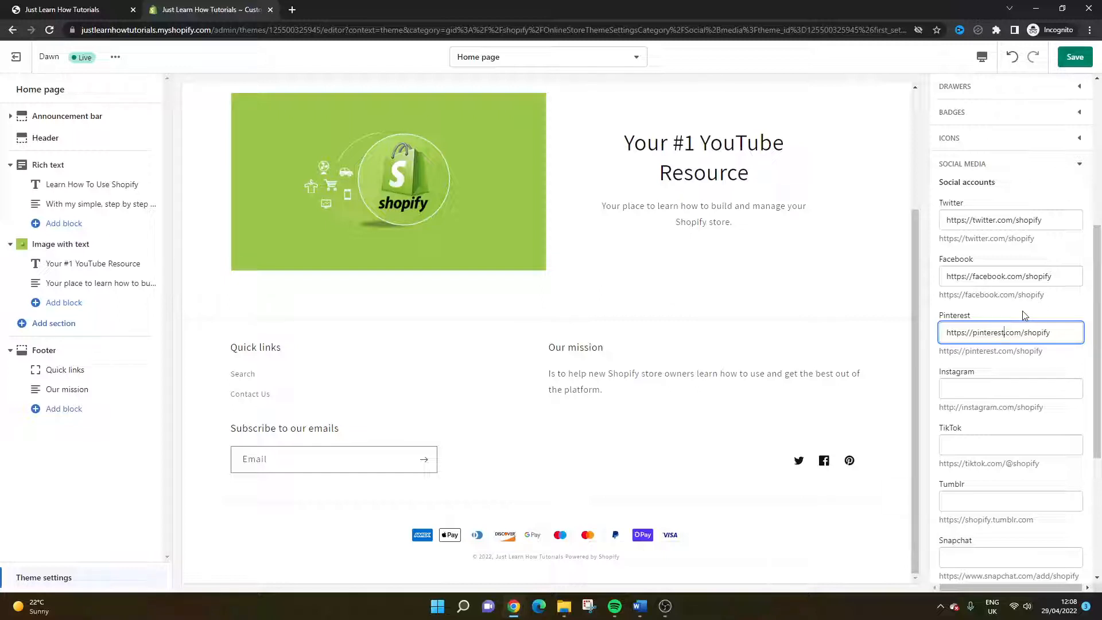
pyautogui.click(1075, 60)
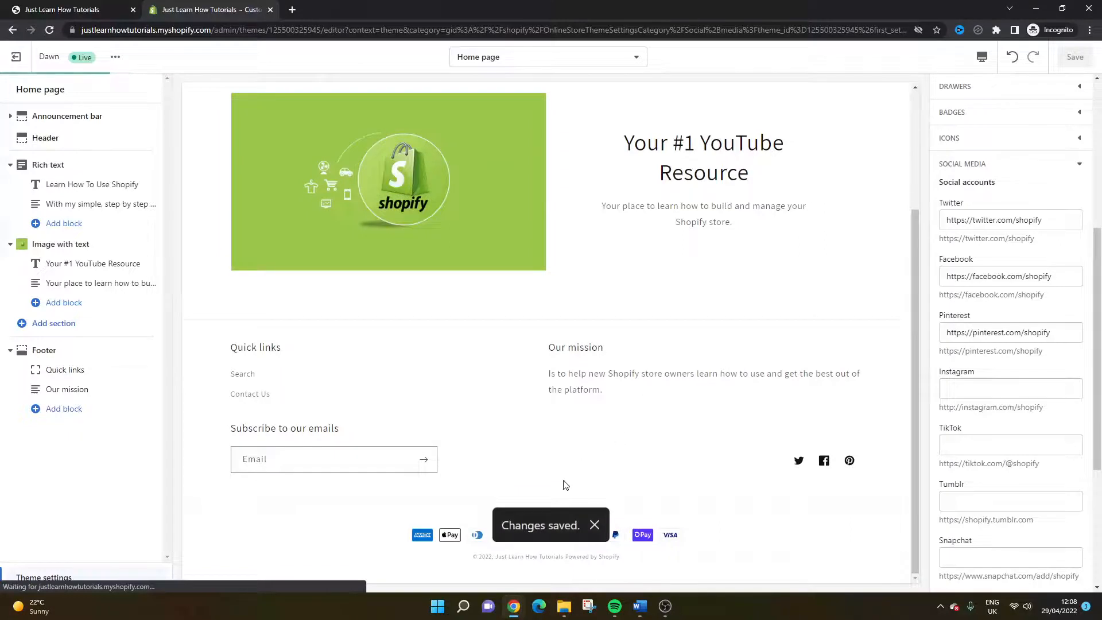
# - Reload the live storefront, test the Twitter icon in the footer, and return to the store page
pyautogui.click(87, 5)
pyautogui.click(169, 28)
pyautogui.press('Return')
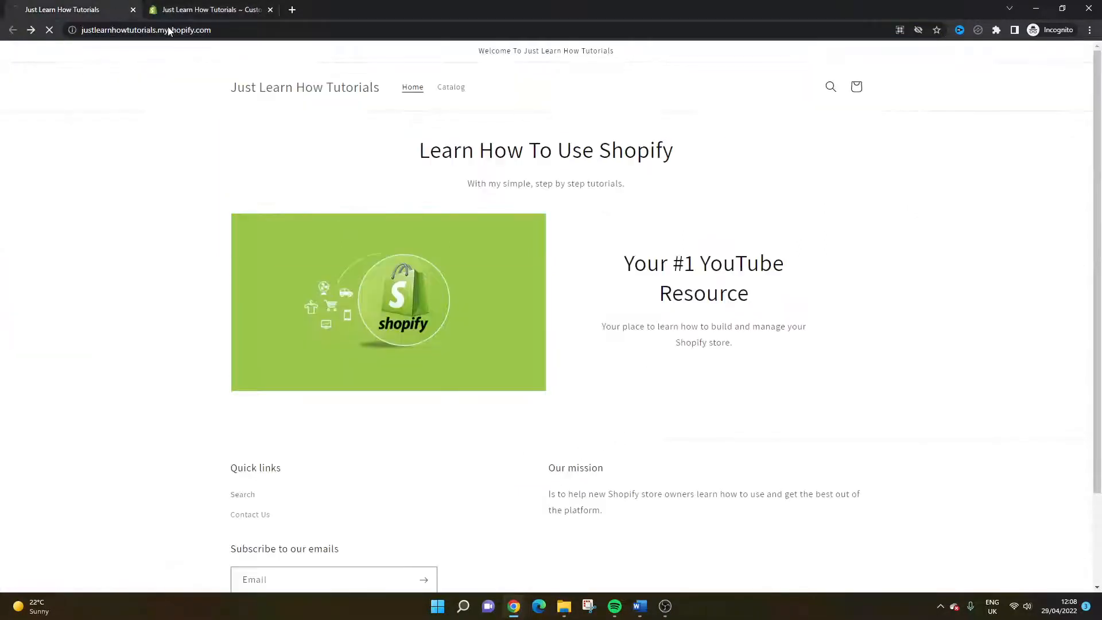
pyautogui.scroll(-1, 732, 425)
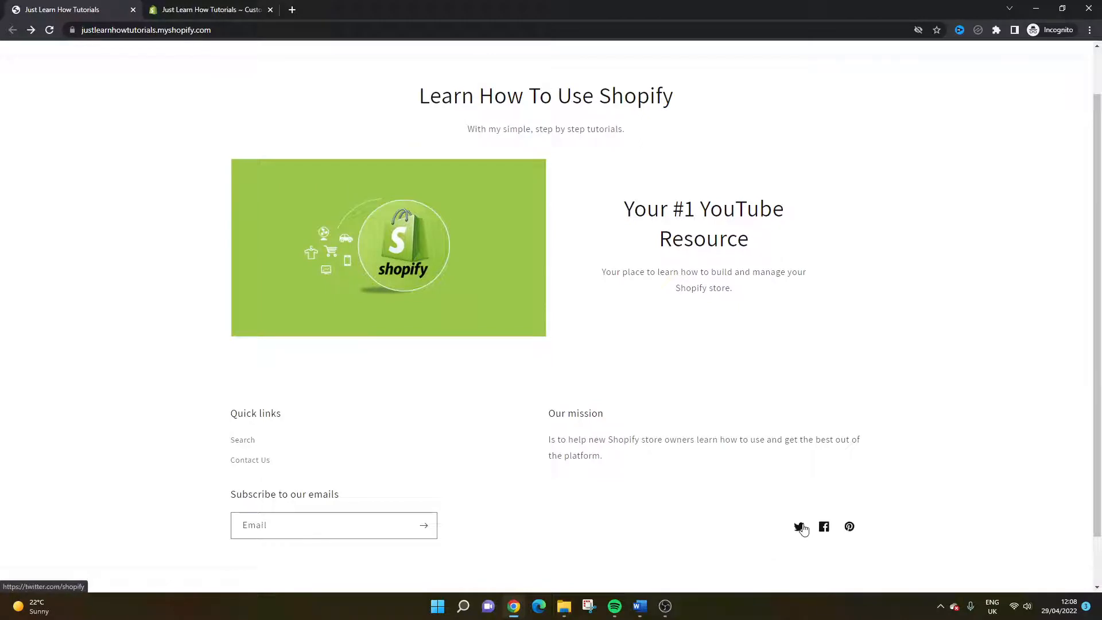
pyautogui.click(798, 527)
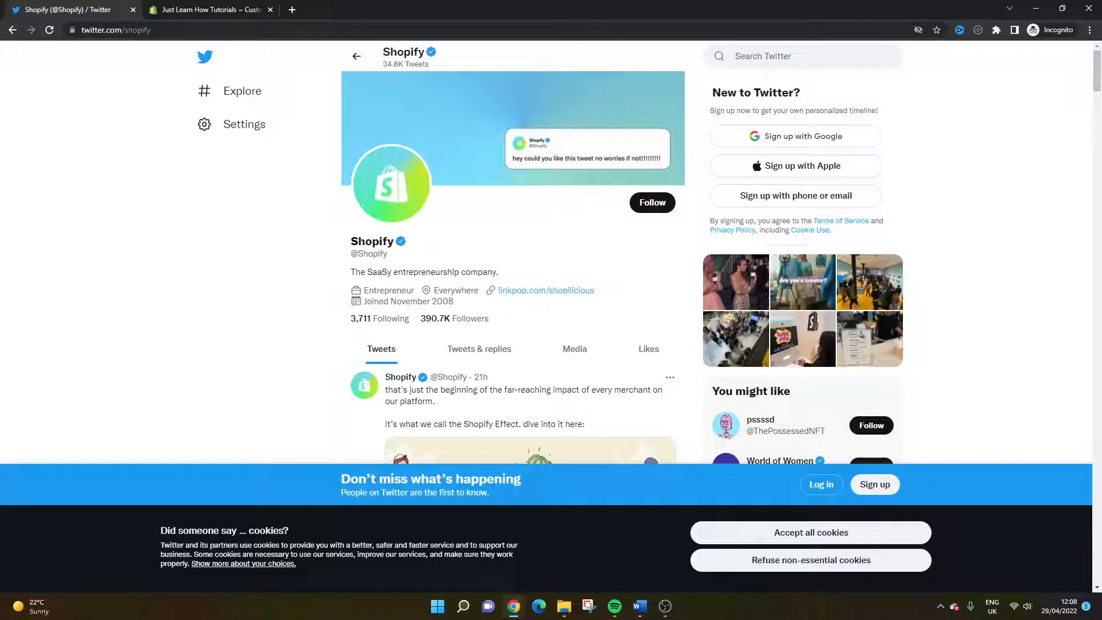
pyautogui.click(13, 30)
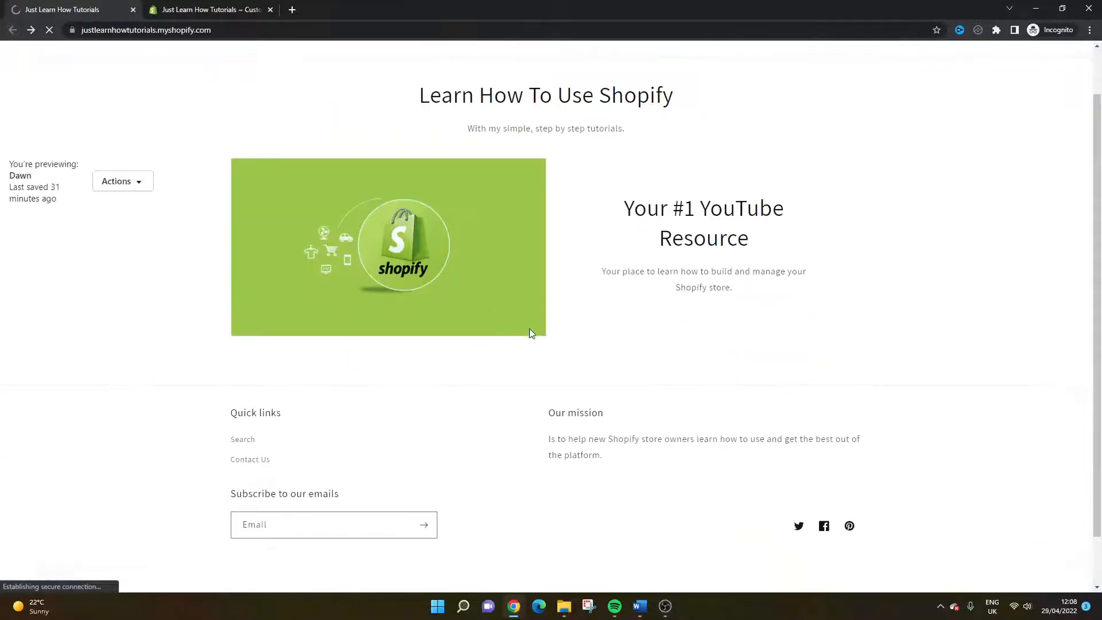
# - Open the footer's Facebook and Pinterest links in separate tabs, check both pages, and close them
pyautogui.rightClick(826, 473)
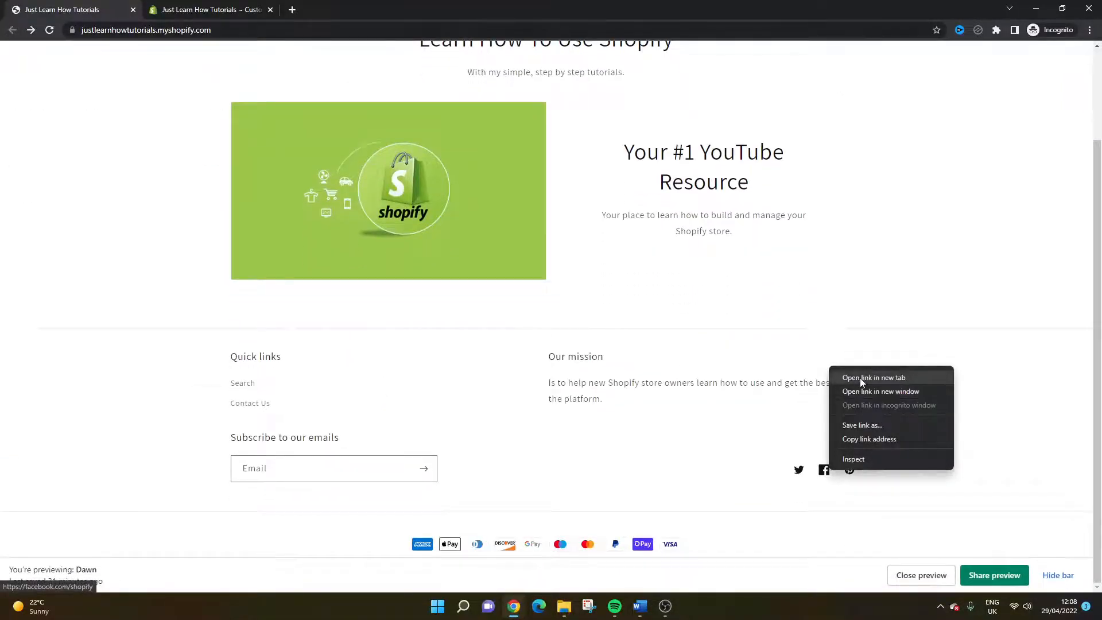
pyautogui.click(859, 377)
pyautogui.rightClick(850, 472)
pyautogui.click(863, 374)
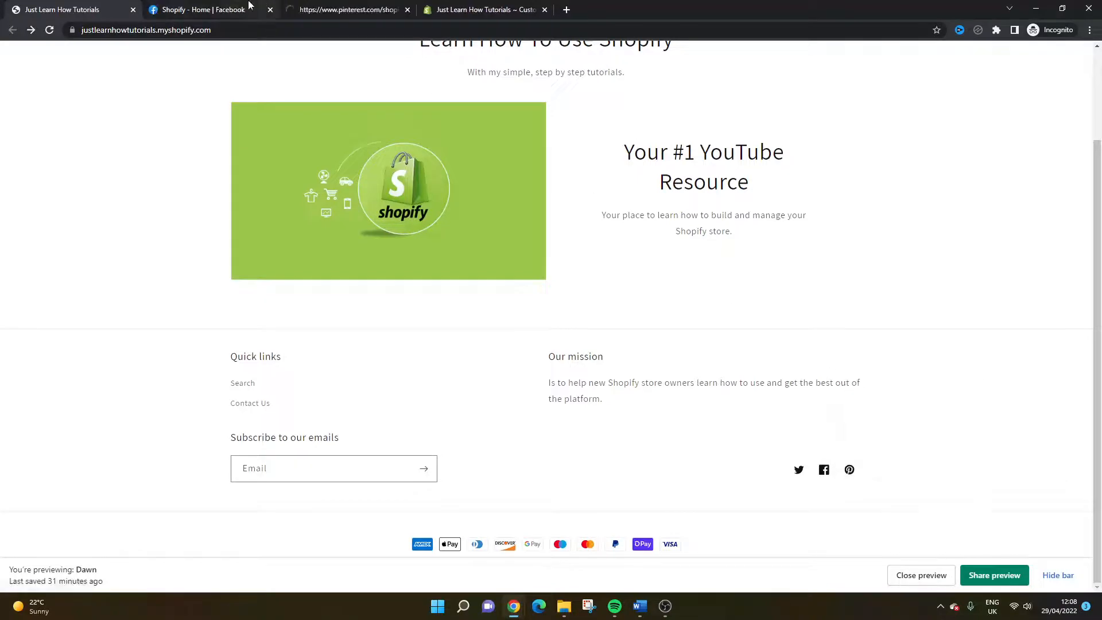
pyautogui.click(246, 7)
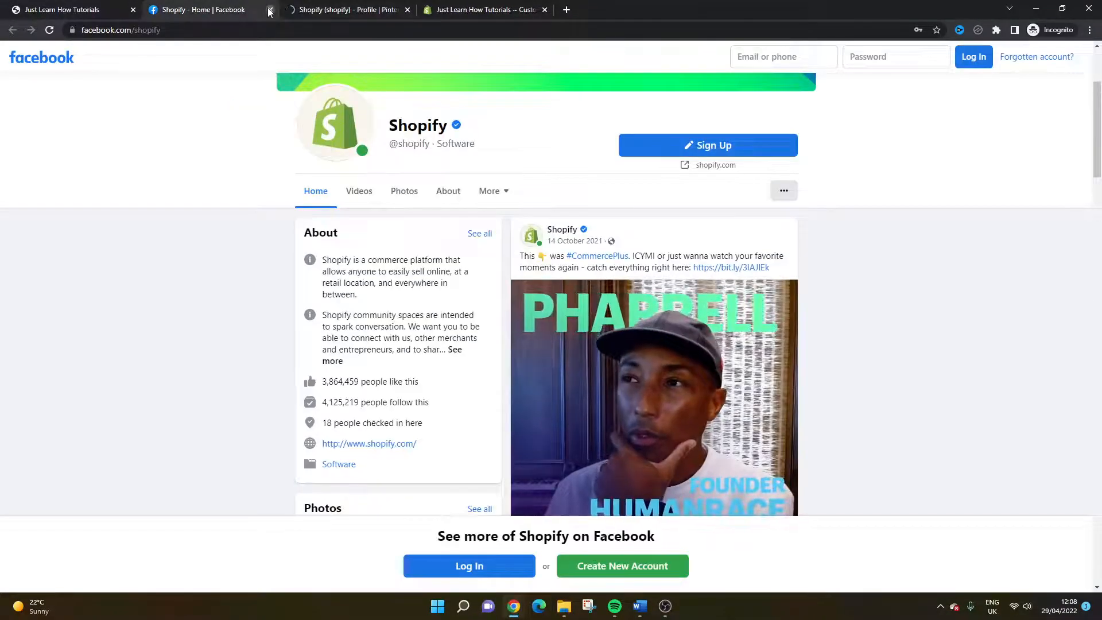
pyautogui.click(270, 10)
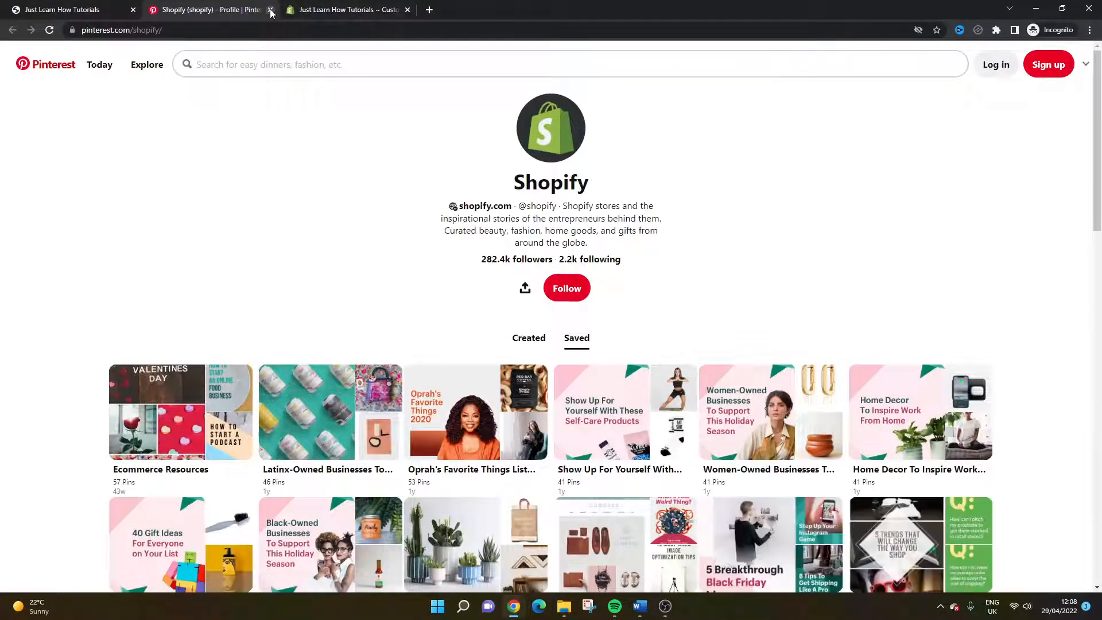
pyautogui.click(103, 10)
pyautogui.click(270, 10)
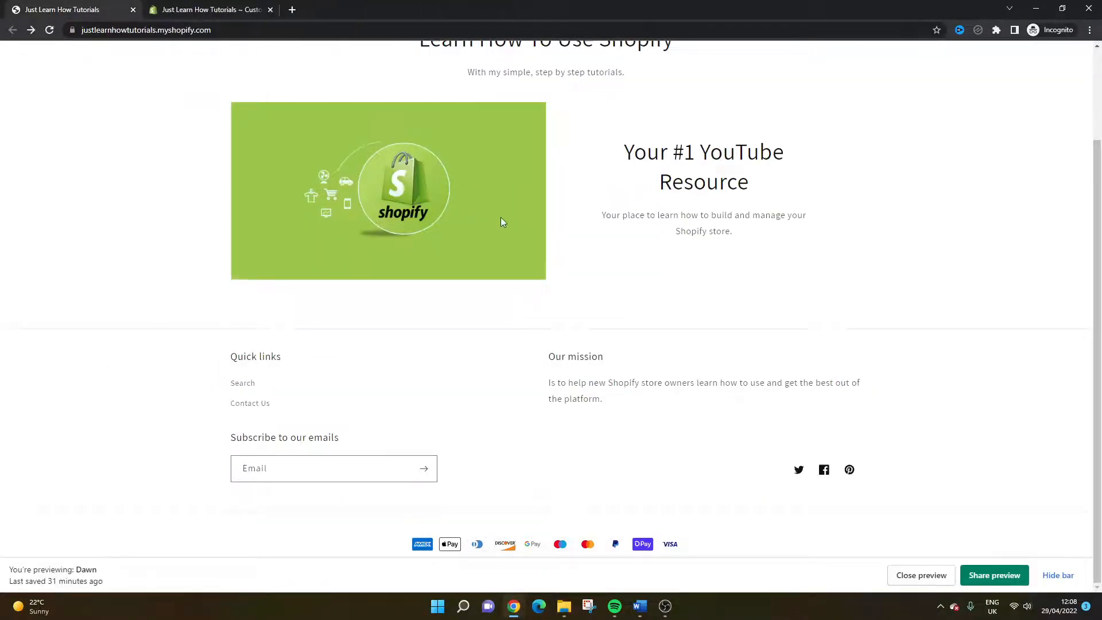
# - Return to the theme editor and review the remaining social account fields from Instagram down to Vimeo
pyautogui.scroll(2, 717, 390)
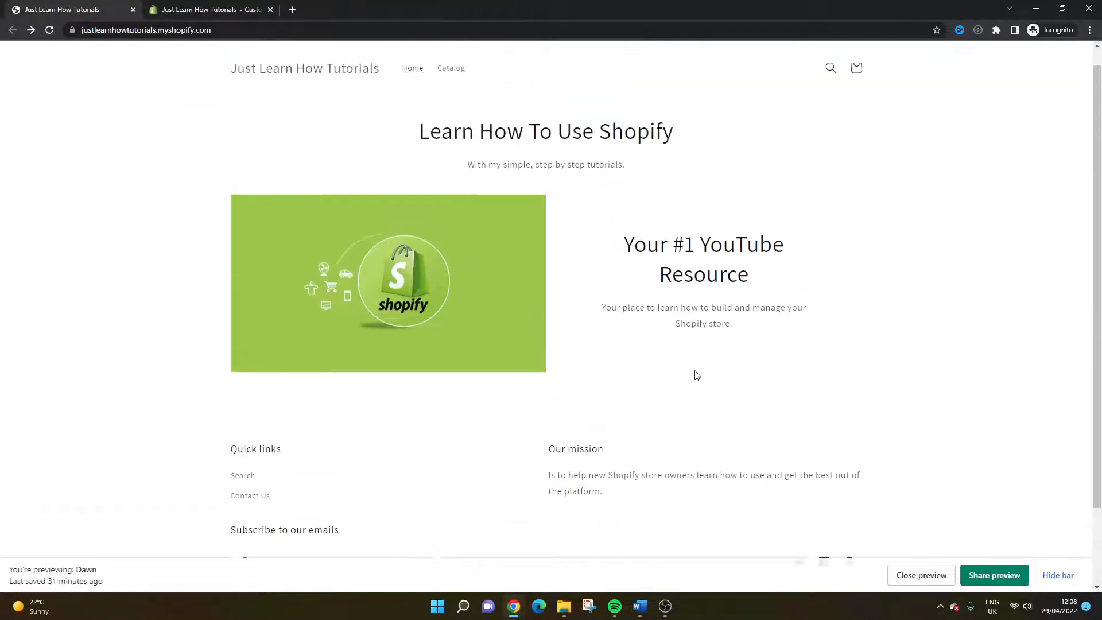
pyautogui.click(224, 7)
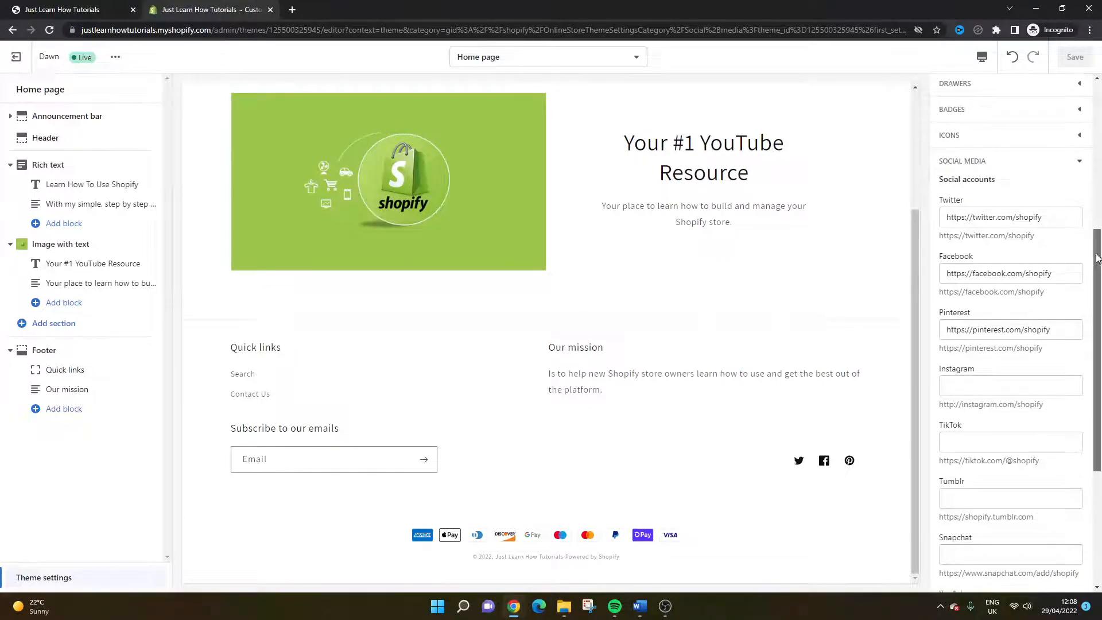
pyautogui.scroll(-2, 1010, 286)
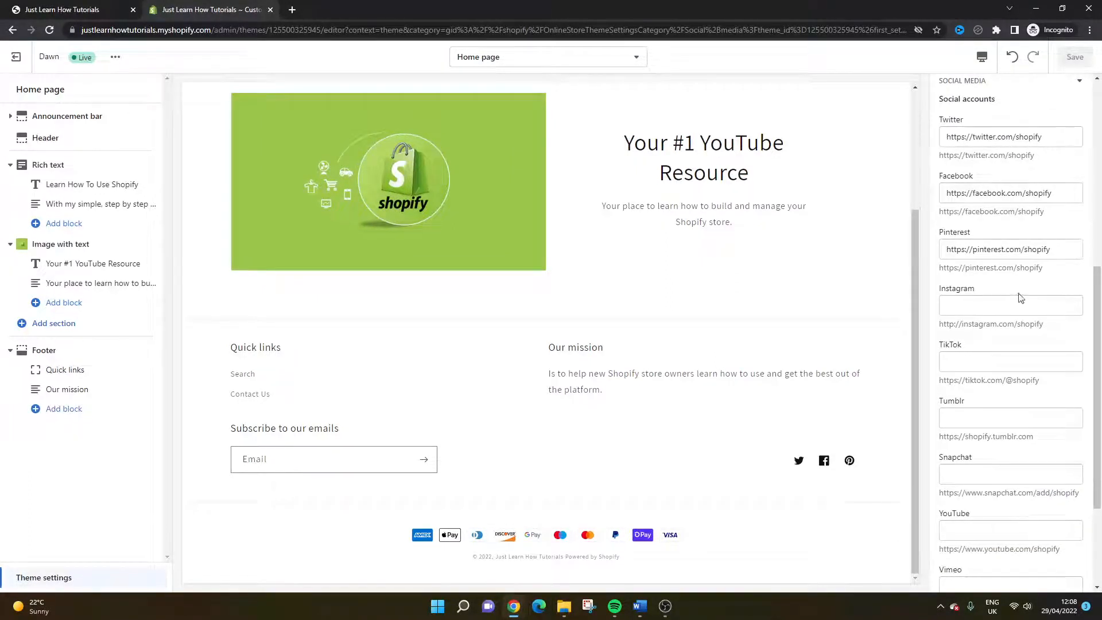
pyautogui.scroll(-1, 996, 339)
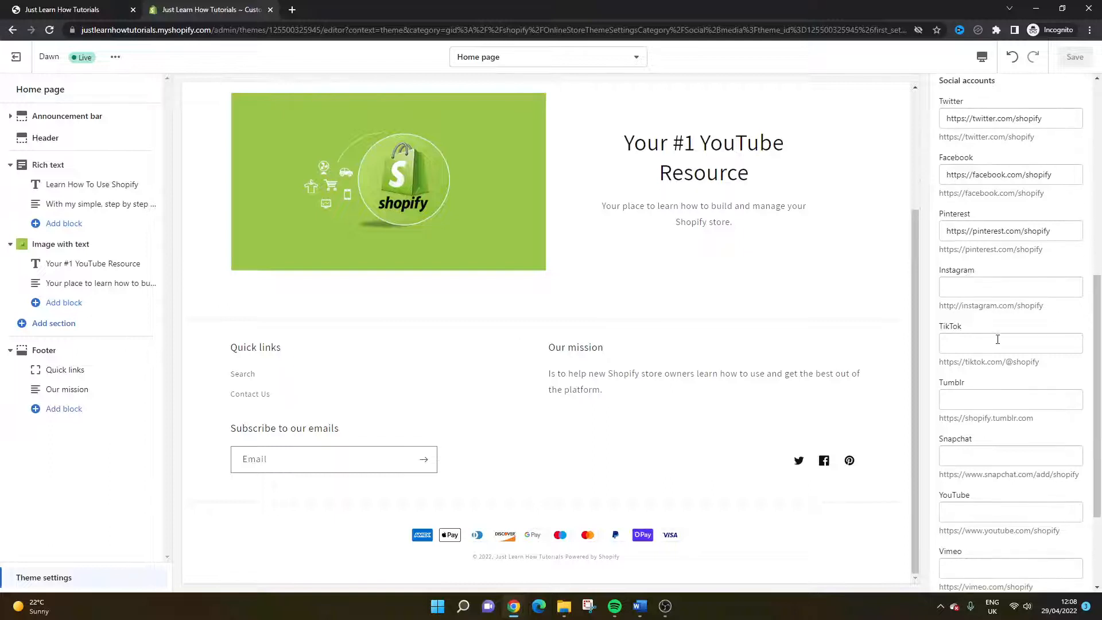
pyautogui.scroll(-1, 1098, 333)
pyautogui.scroll(-1, 1024, 407)
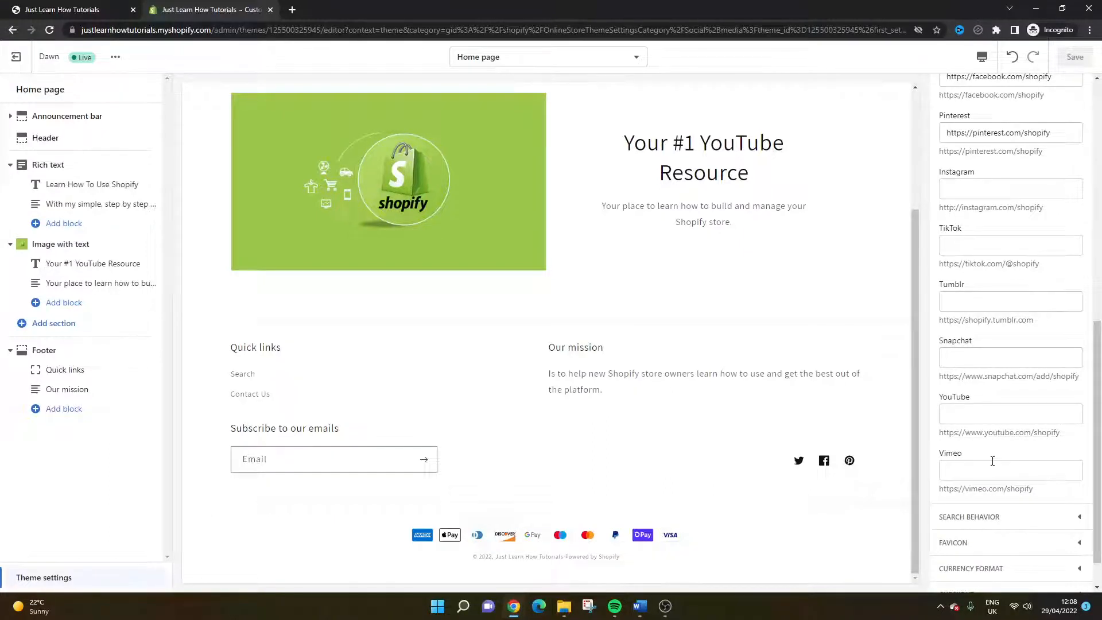
pyautogui.click(992, 461)
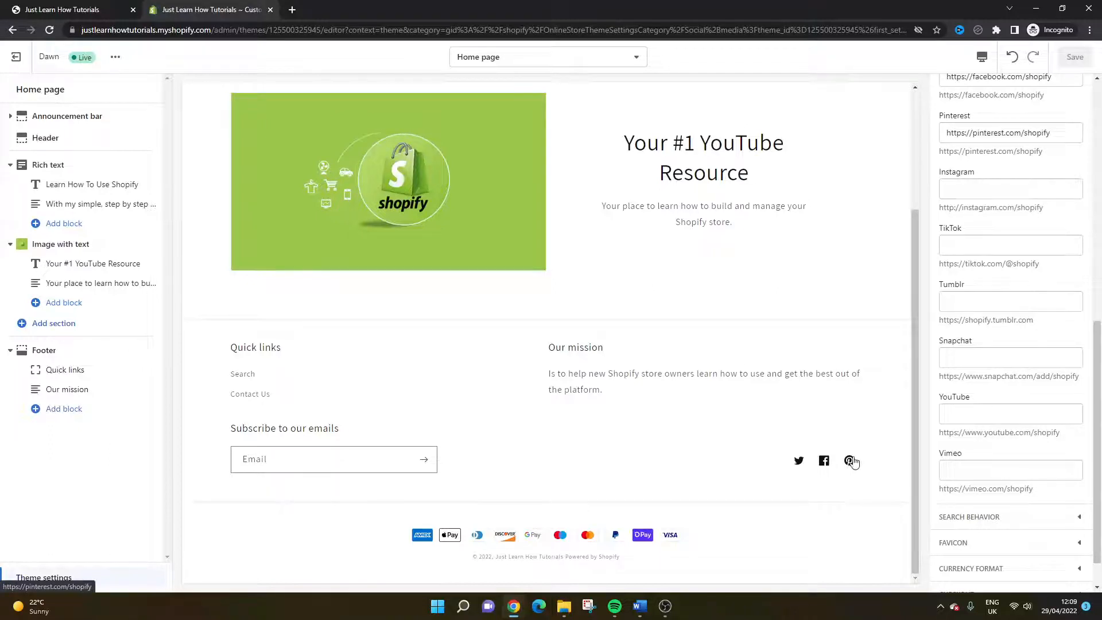
pyautogui.scroll(4, 1071, 247)
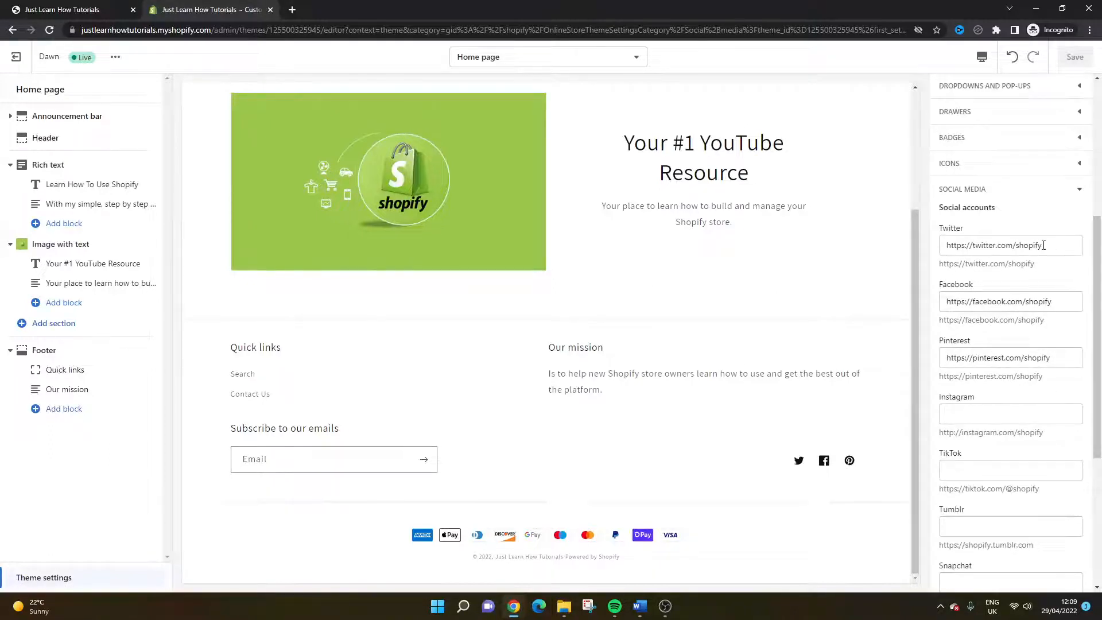
pyautogui.scroll(2, 1032, 241)
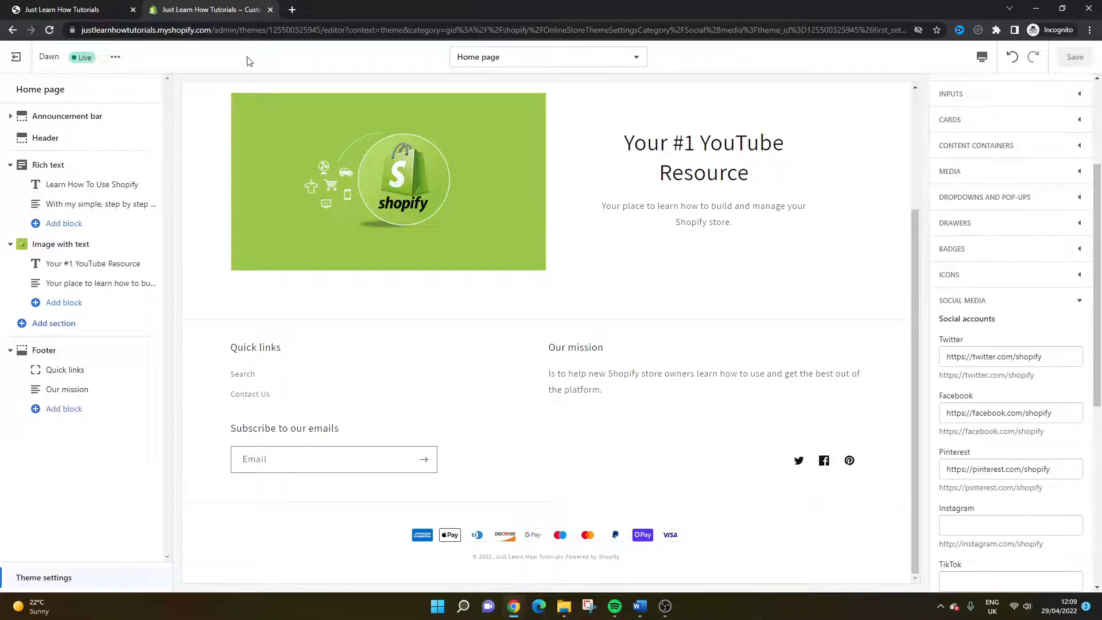
# - Leave the theme editor and start a new navigation menu titled "Find Us On Social Media"
pyautogui.click(16, 57)
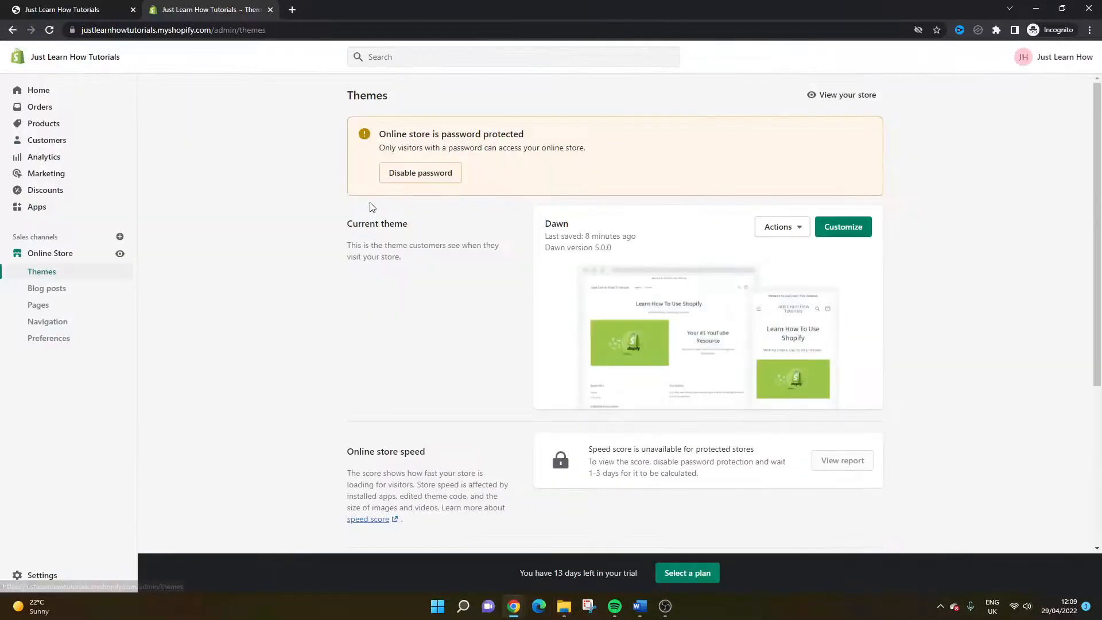
pyautogui.click(66, 324)
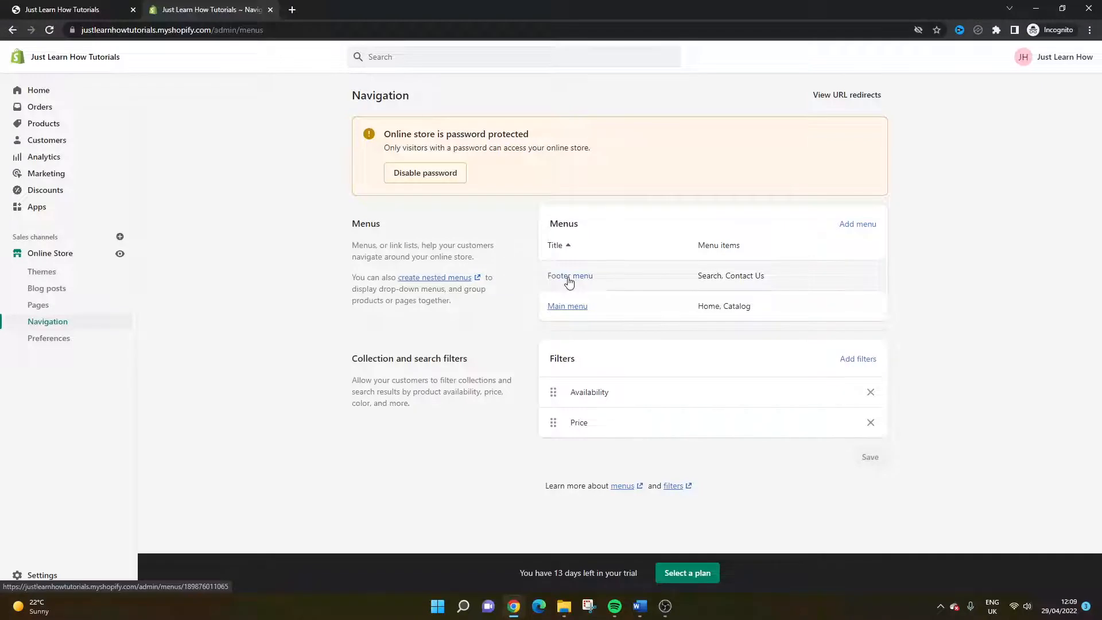
pyautogui.click(861, 226)
pyautogui.click(457, 150)
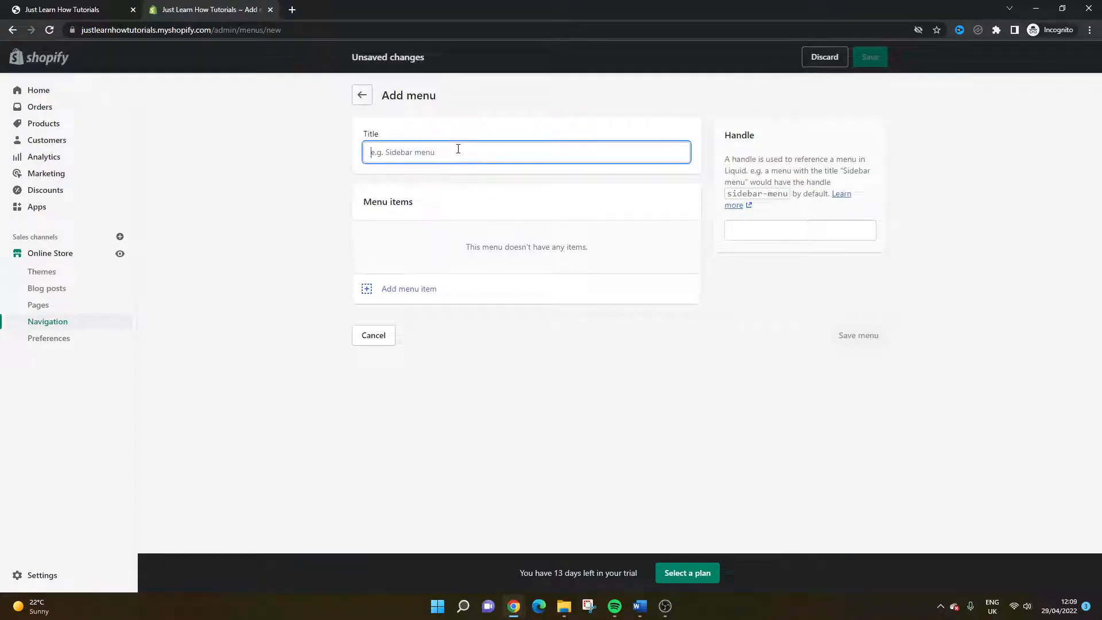
pyautogui.write('F')
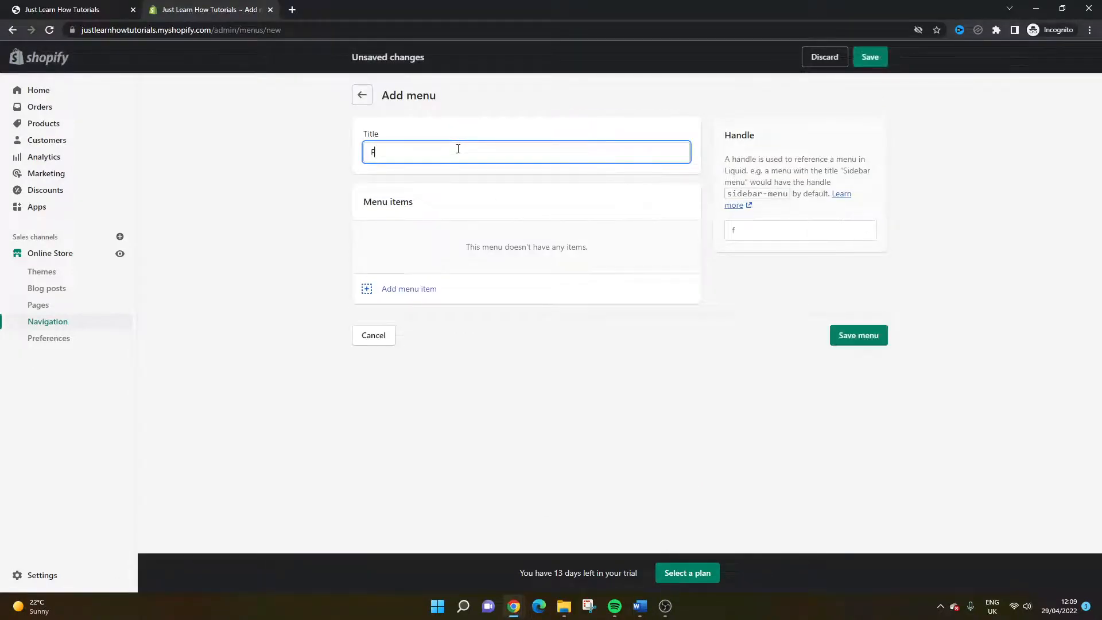
pyautogui.write('ind Us On Social MEdia')
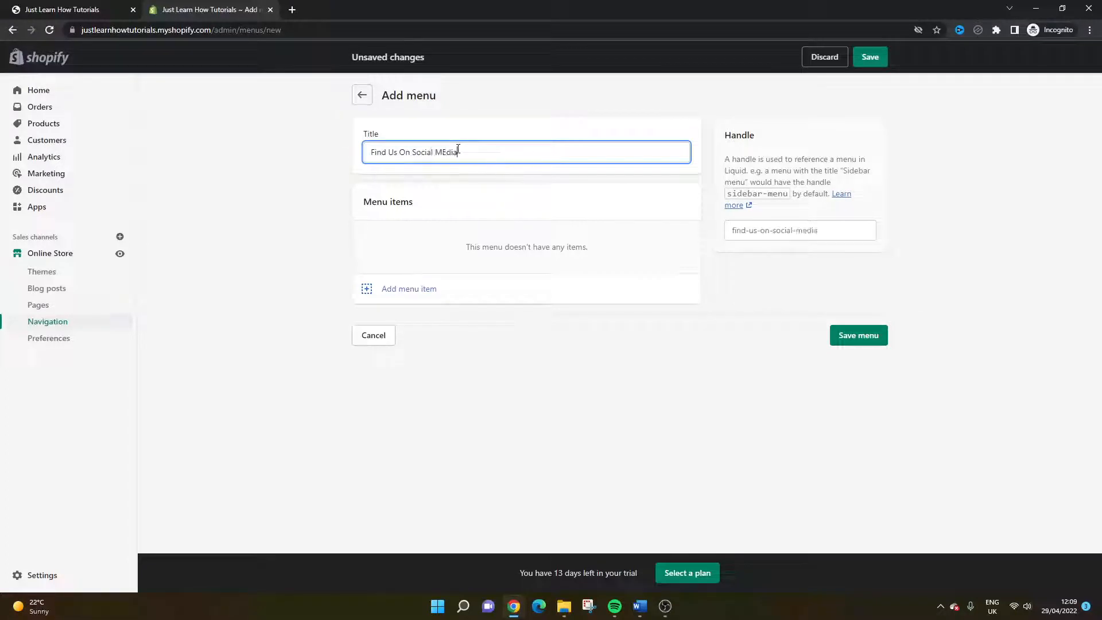
pyautogui.write('dia')
pyautogui.click(561, 362)
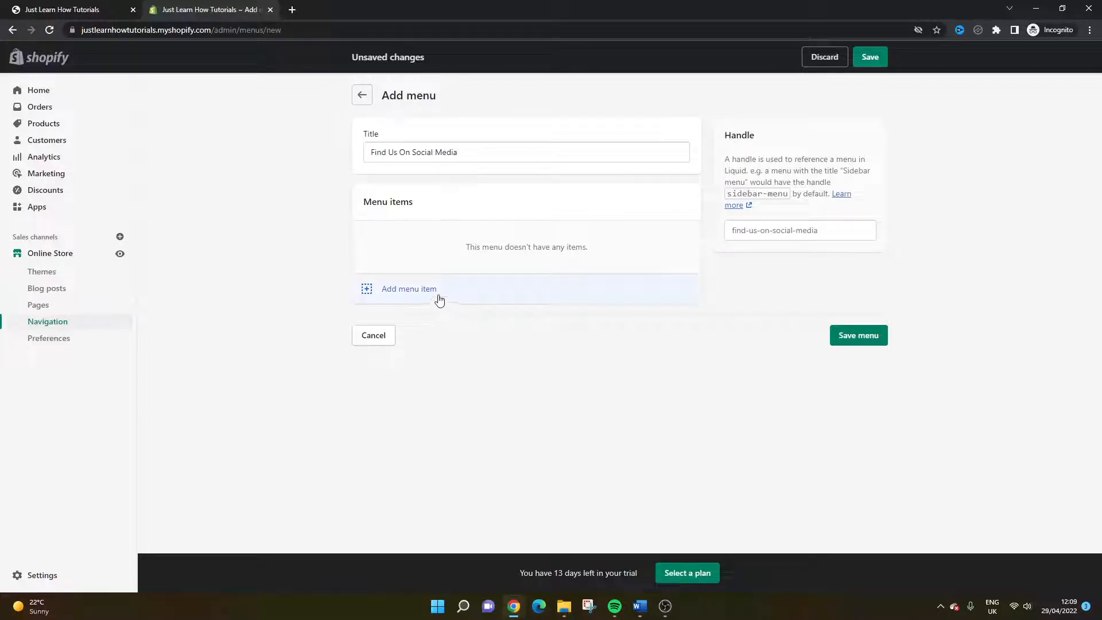
pyautogui.click(416, 291)
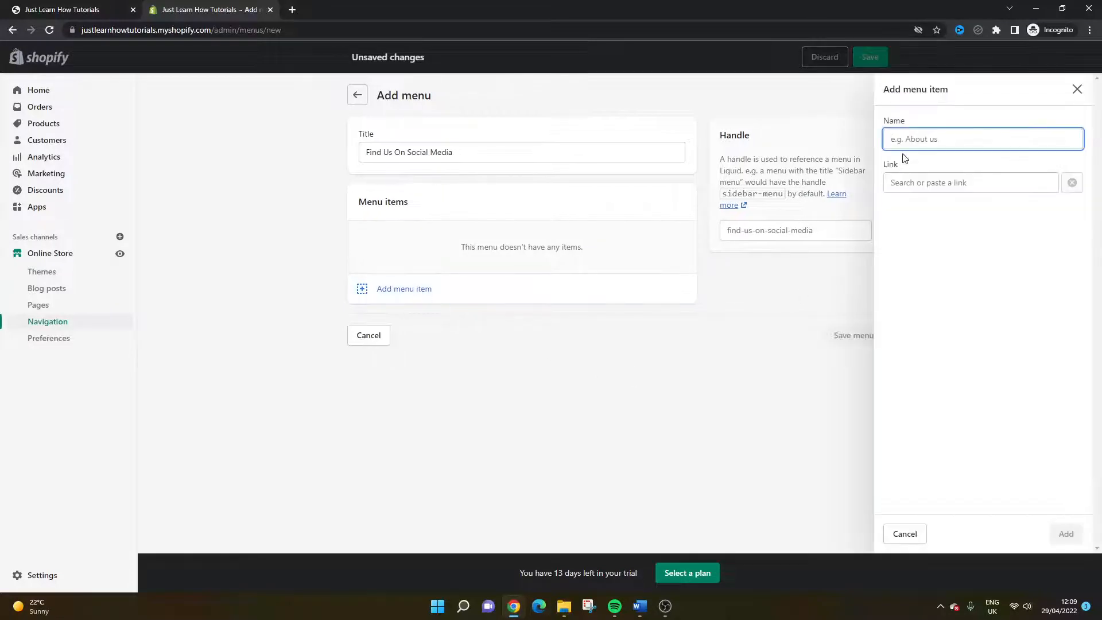
pyautogui.write('Twitter')
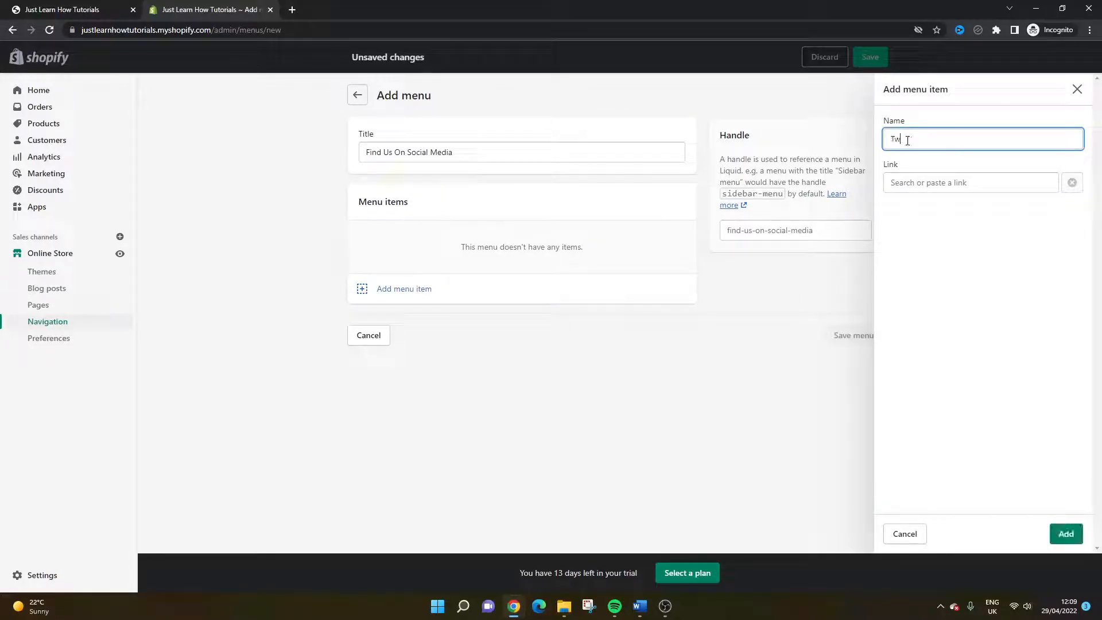
pyautogui.click(912, 184)
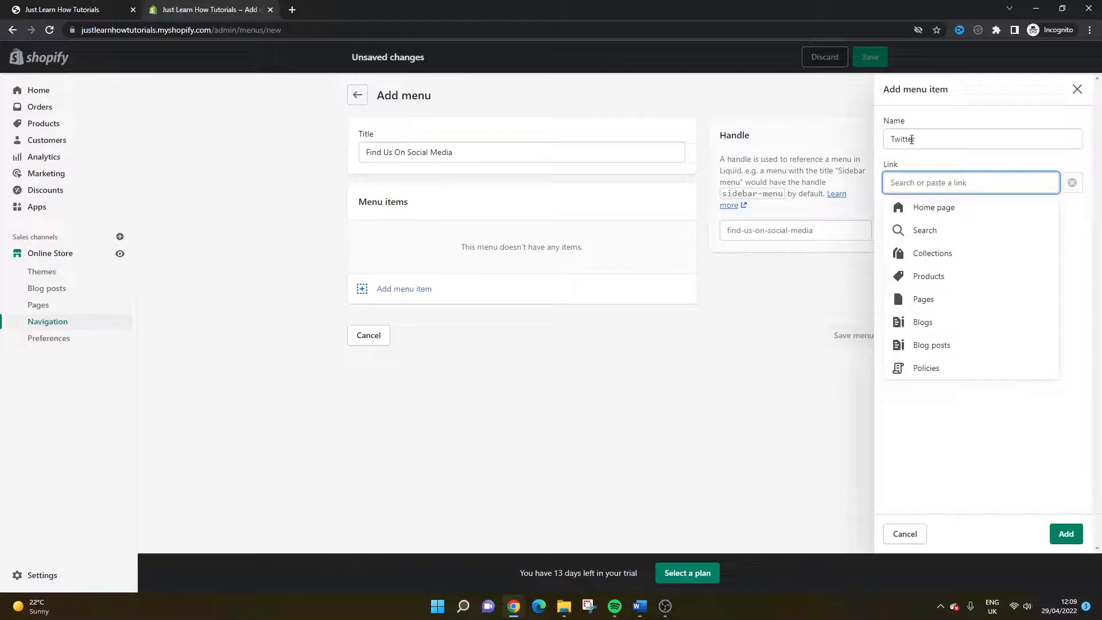
pyautogui.click(943, 137)
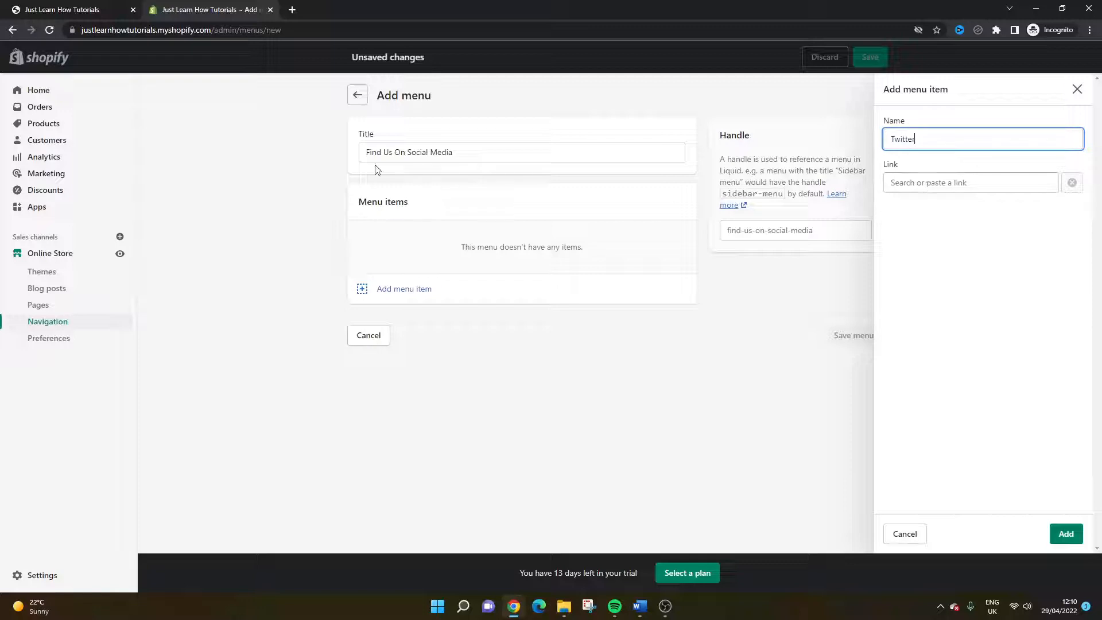
pyautogui.click(939, 181)
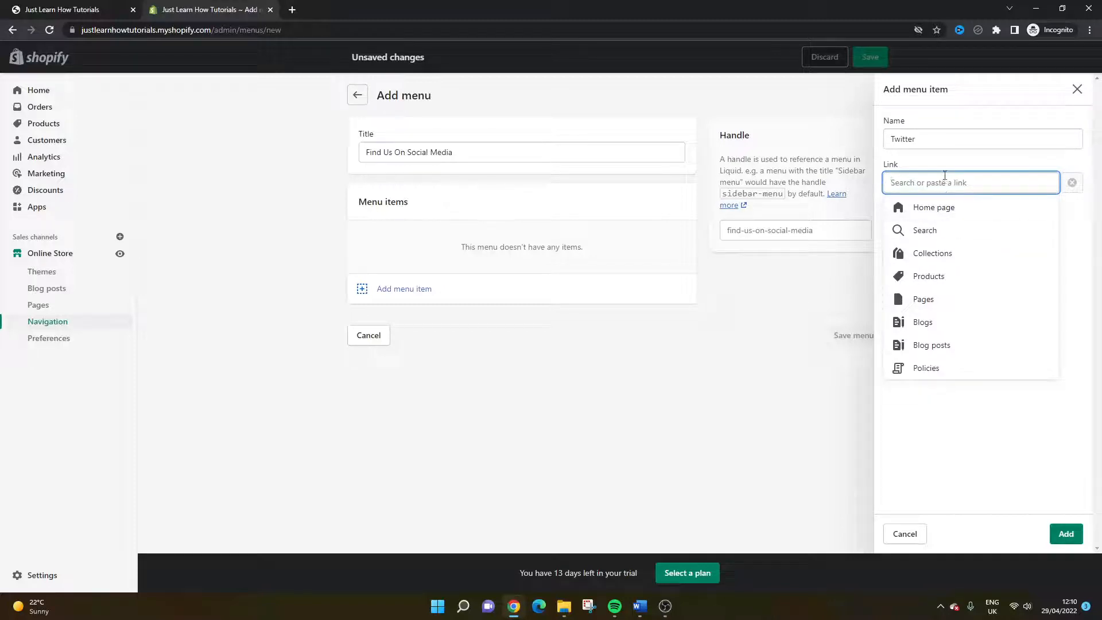
pyautogui.write('https://')
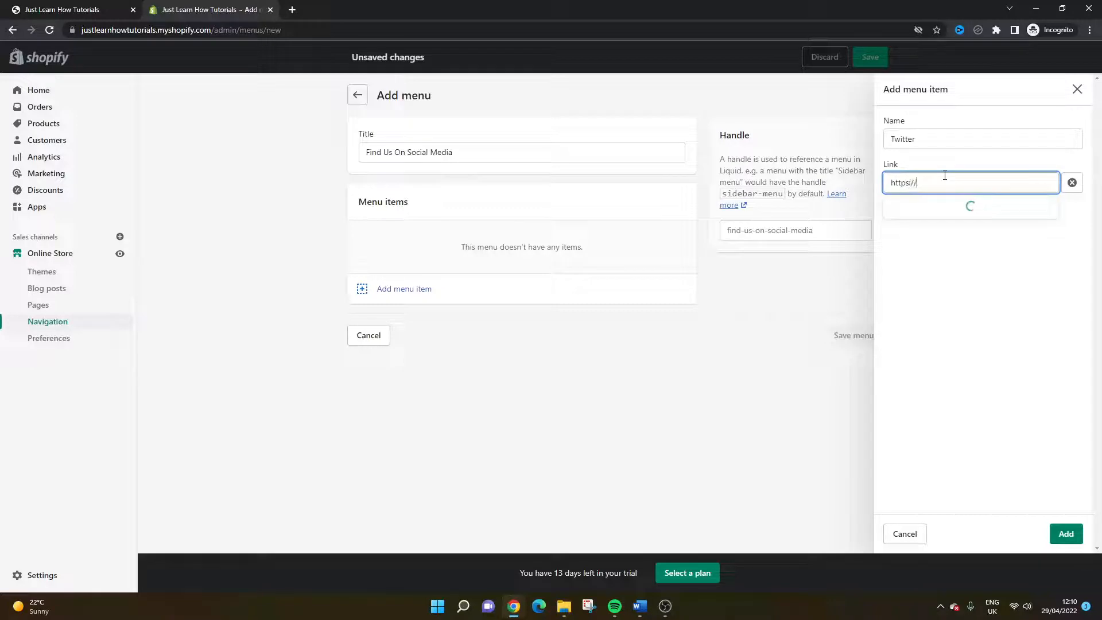
pyautogui.write('twitter.com/shopify')
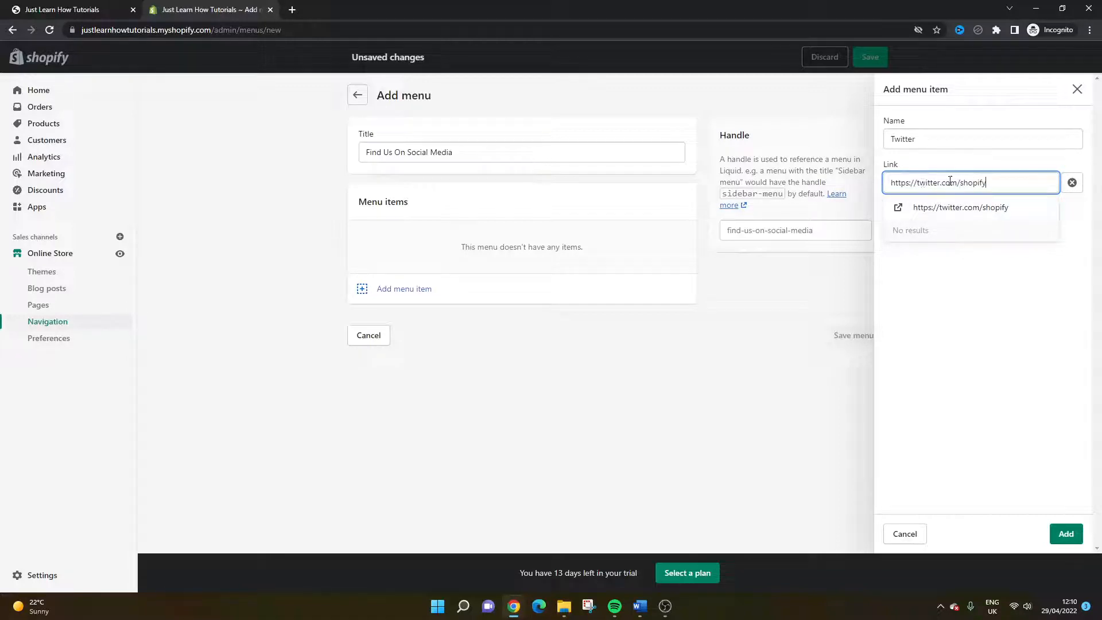
pyautogui.click(937, 210)
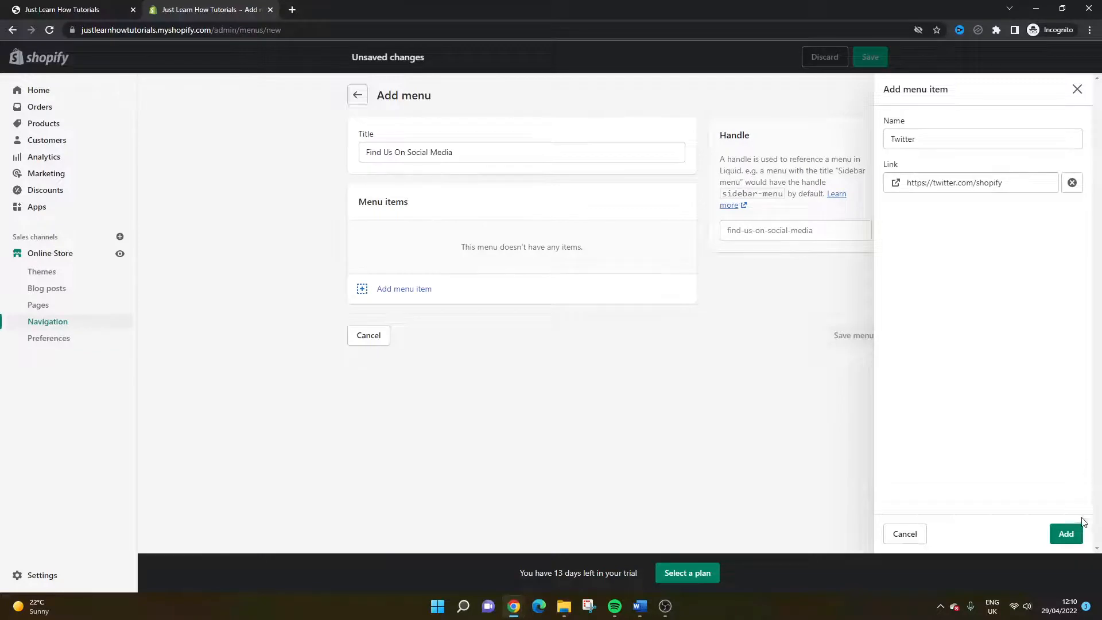
pyautogui.click(1064, 533)
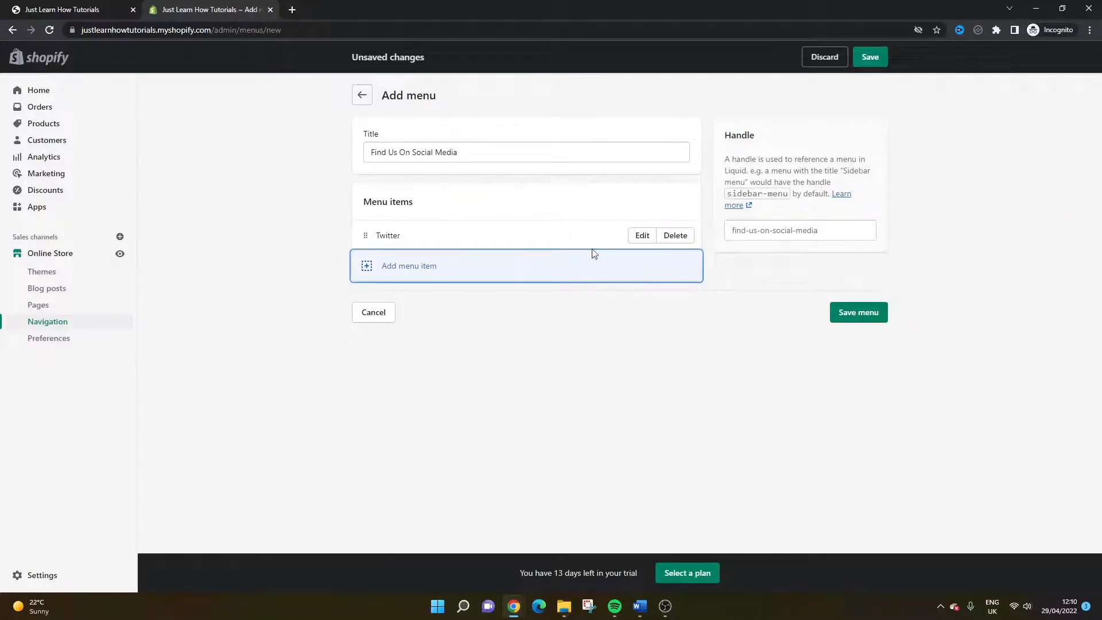
pyautogui.click(396, 266)
pyautogui.click(929, 143)
pyautogui.write('F')
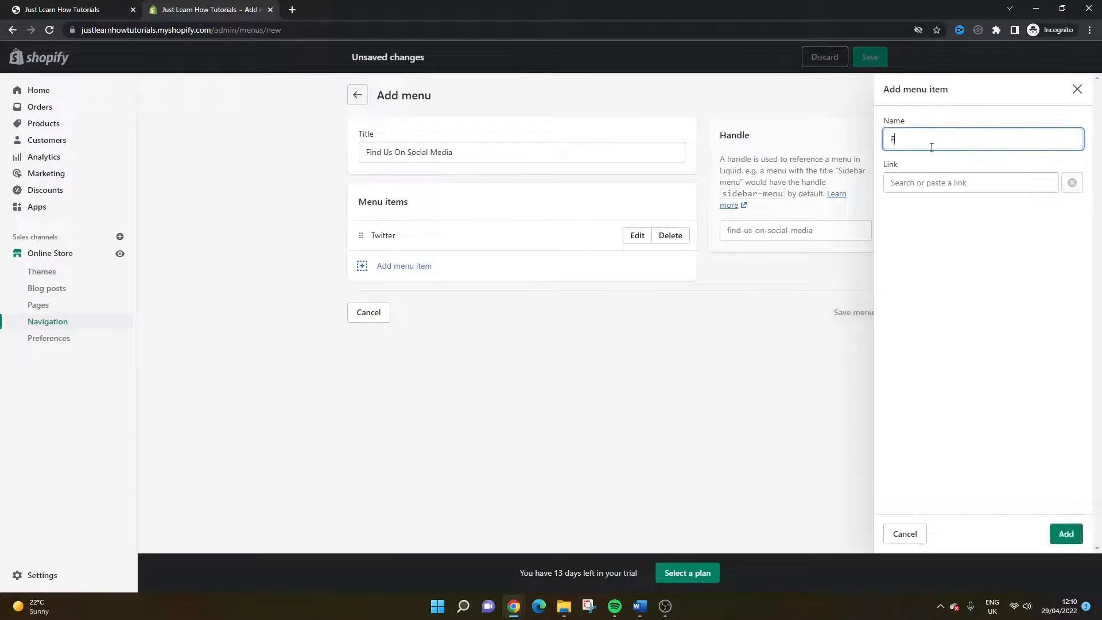
pyautogui.write('acebook')
pyautogui.click(914, 181)
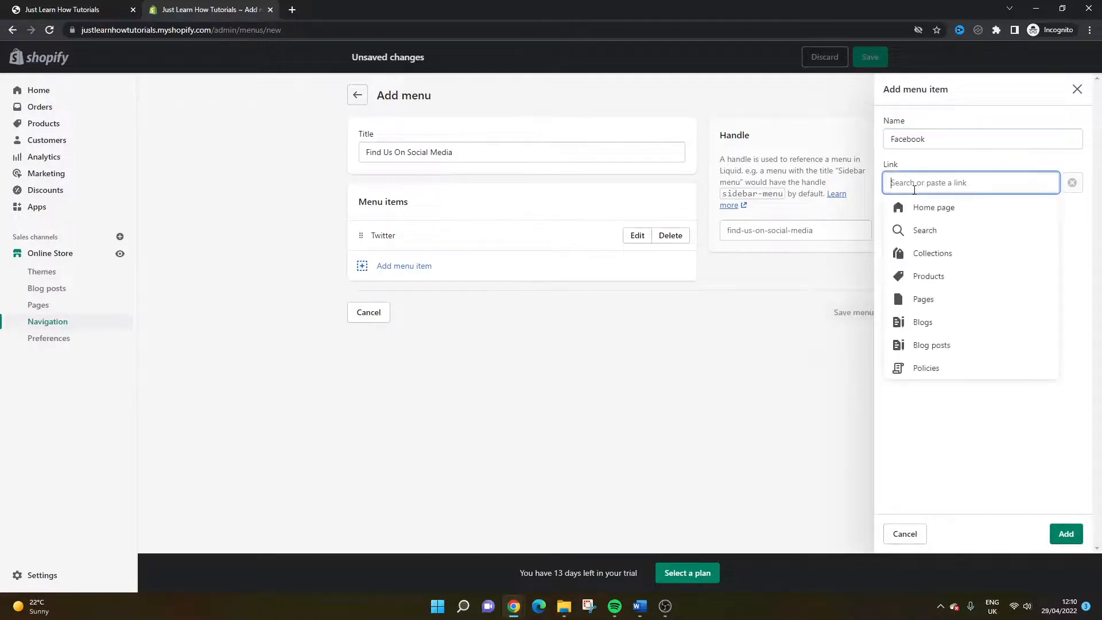
pyautogui.write('Https:')
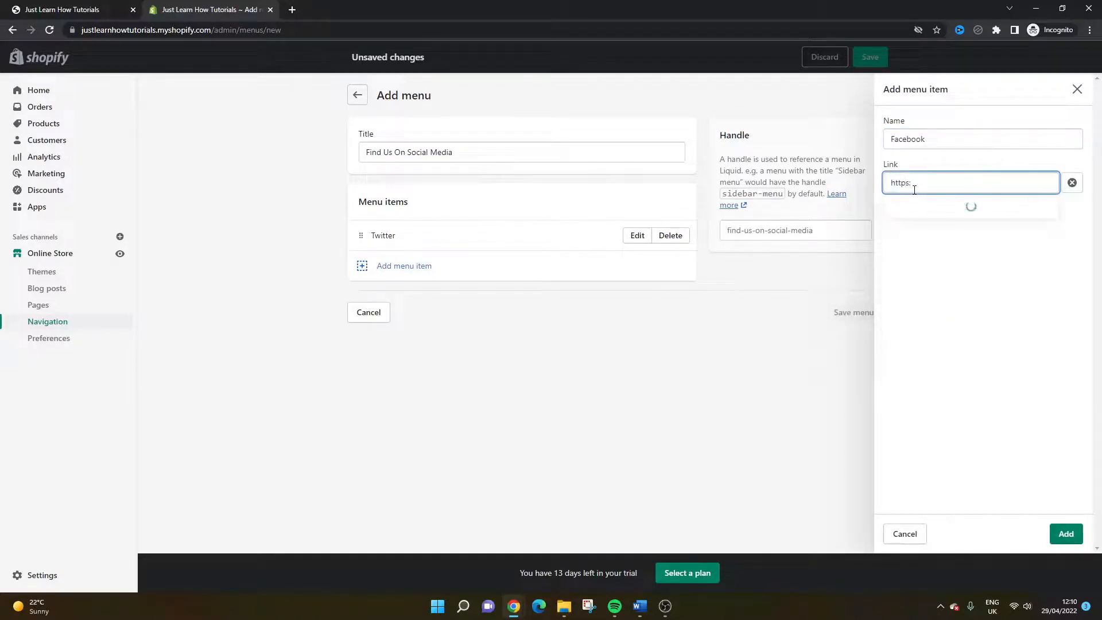
pyautogui.write('//facebook.com/')
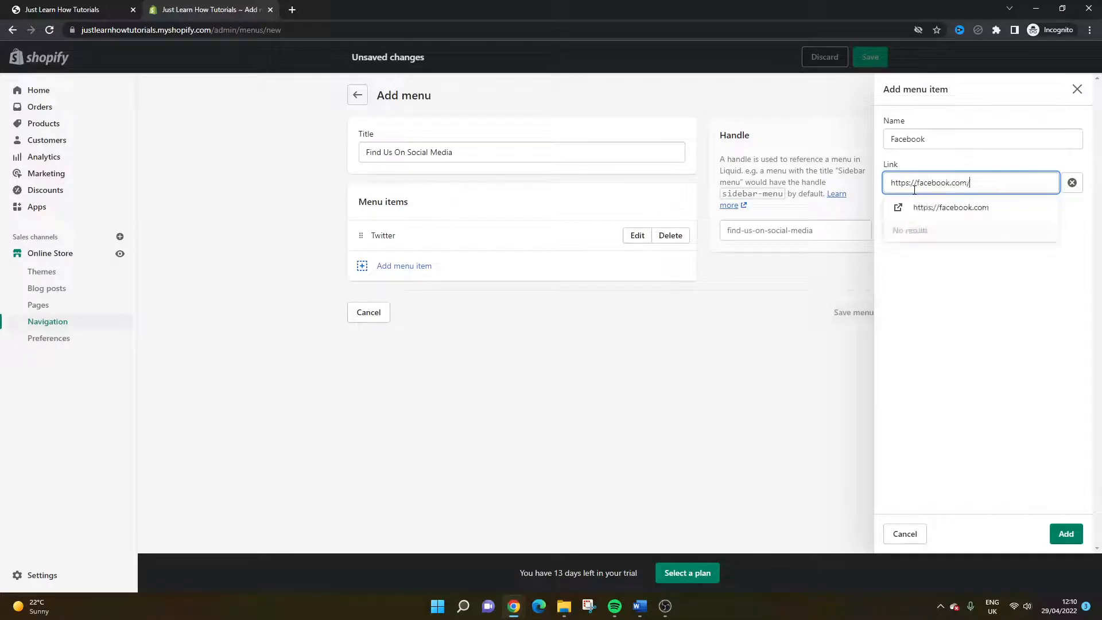
pyautogui.write('shopify')
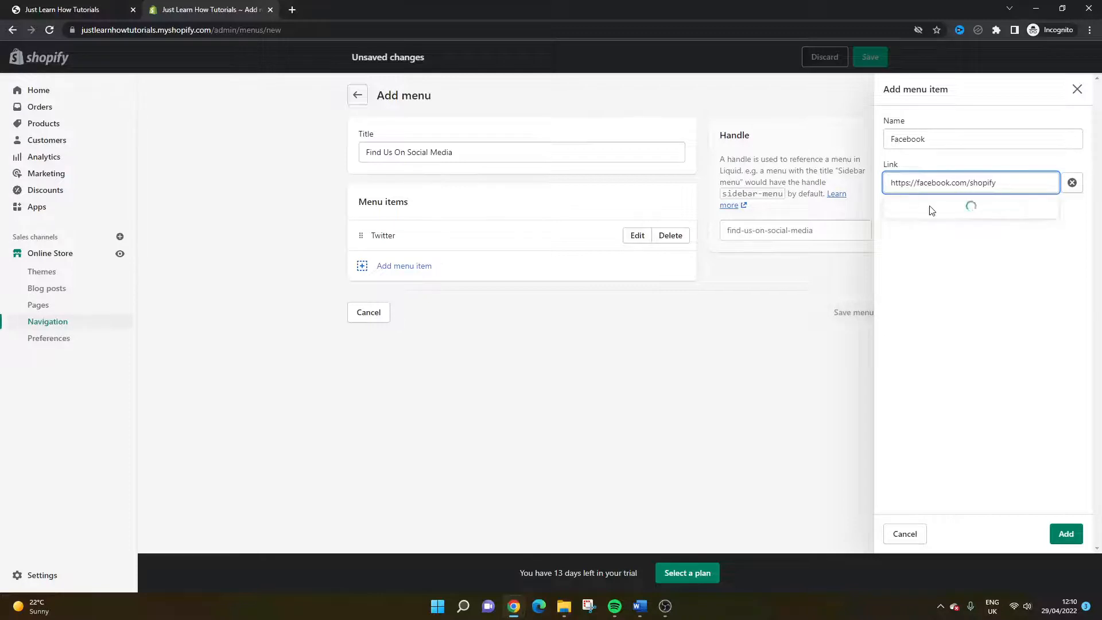
pyautogui.click(949, 205)
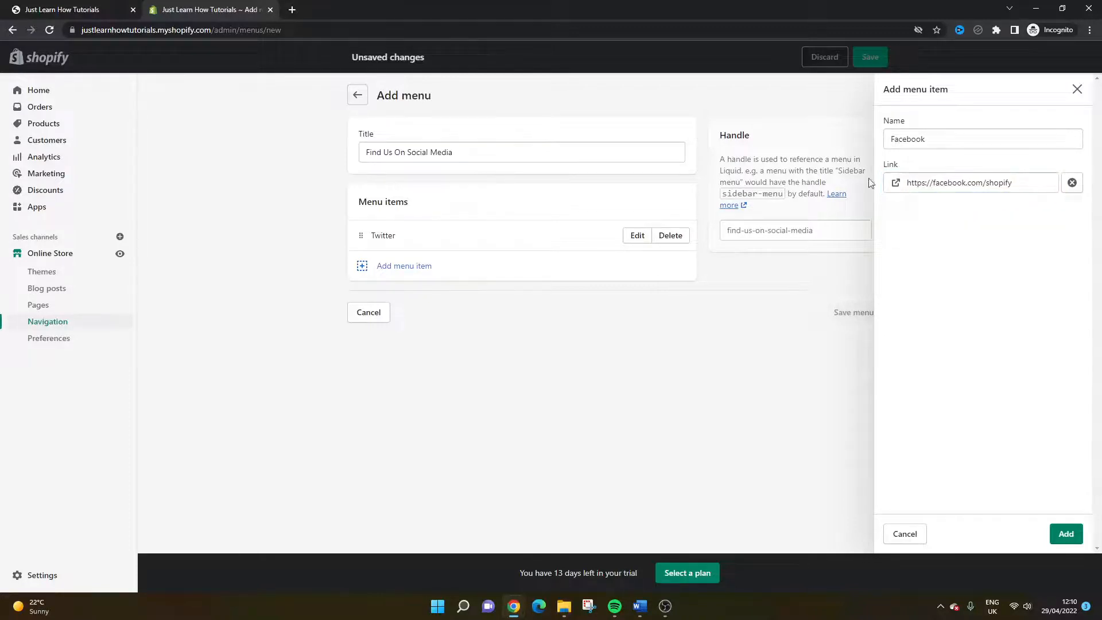
pyautogui.click(1066, 533)
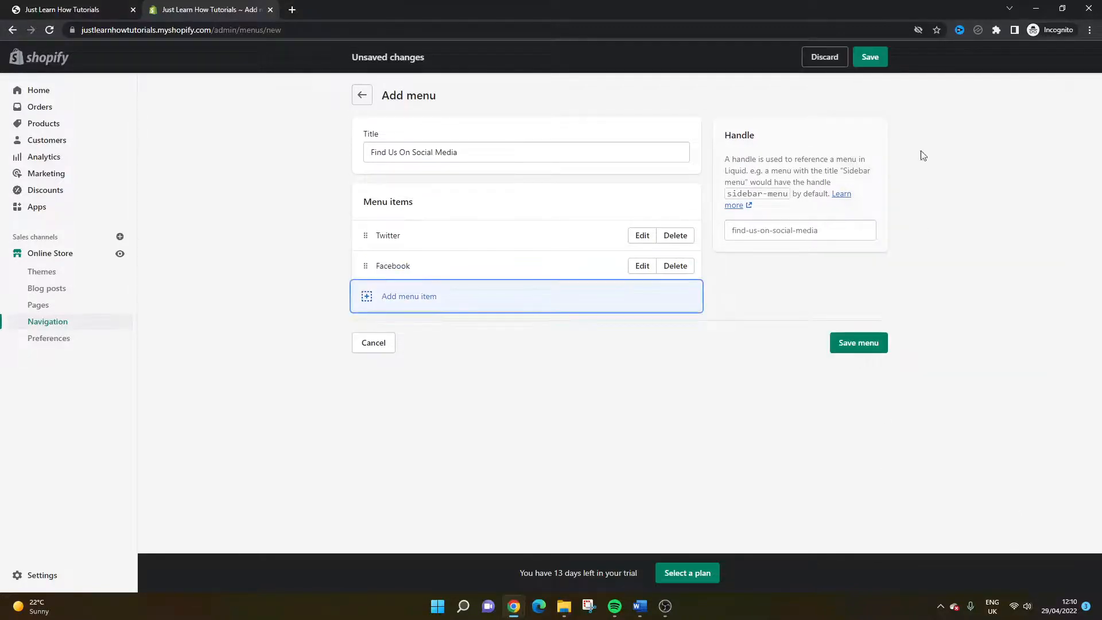
pyautogui.click(868, 60)
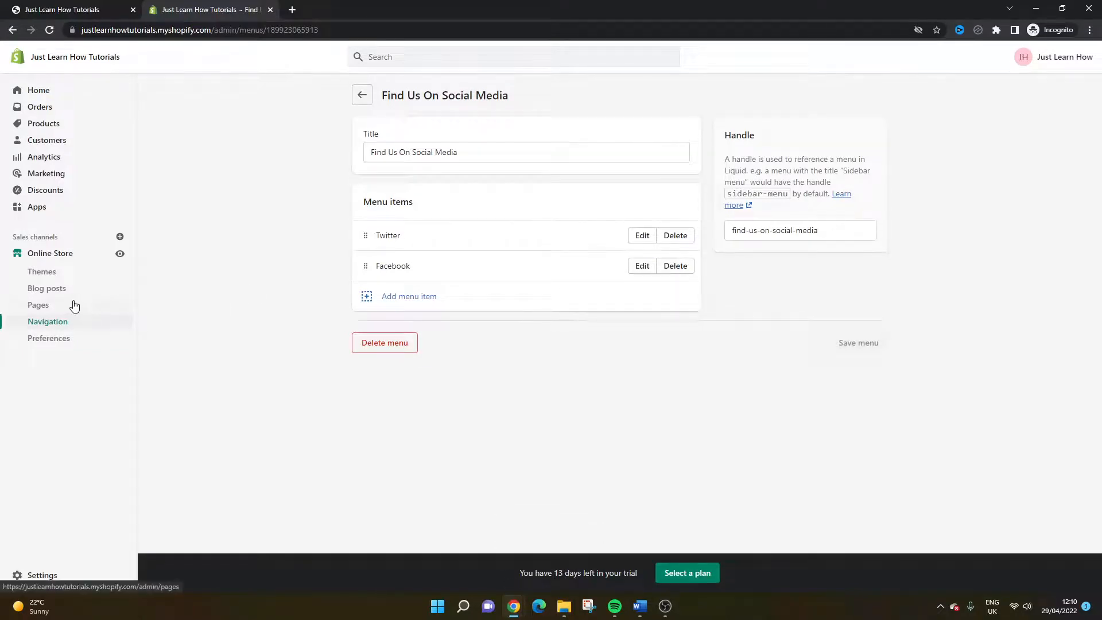
# - Reopen the Dawn theme for customization and add a menu block to the footer
pyautogui.click(60, 254)
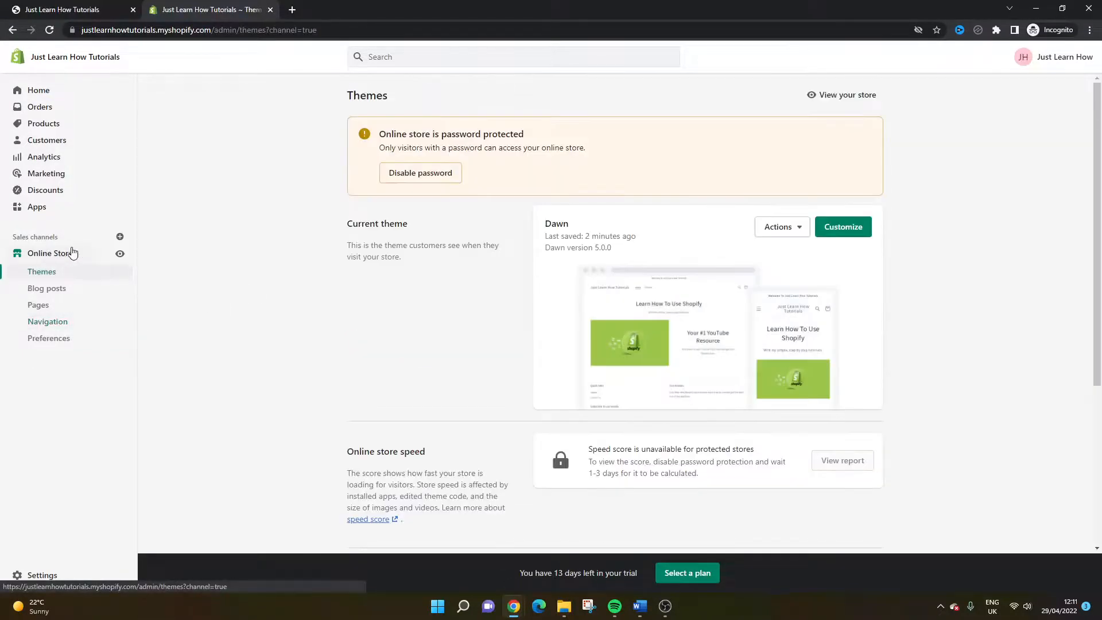
pyautogui.click(838, 229)
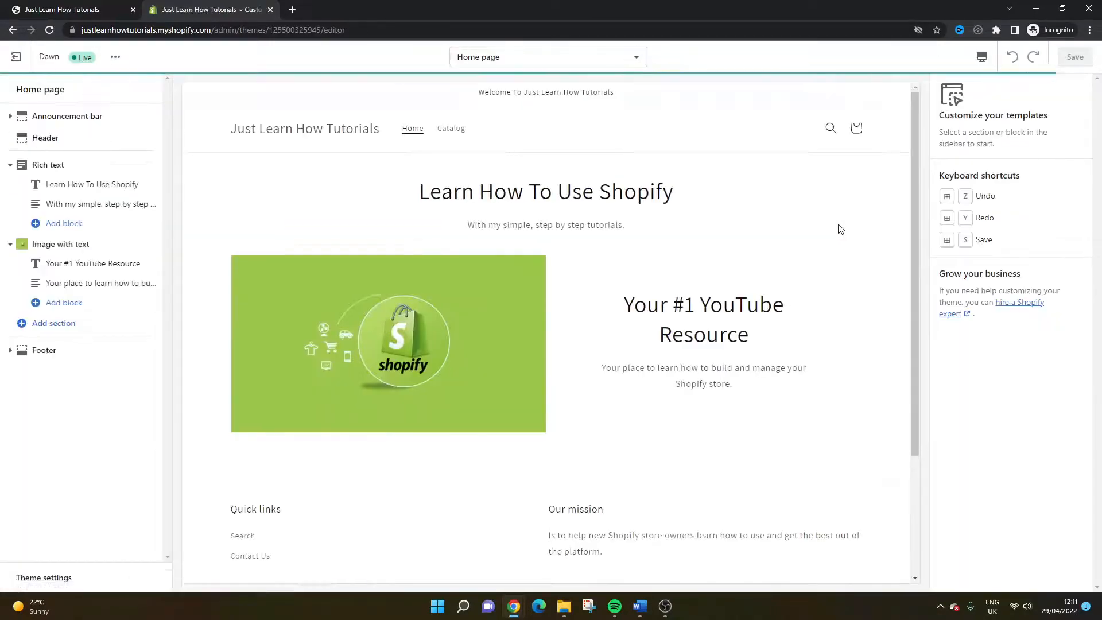
pyautogui.click(66, 351)
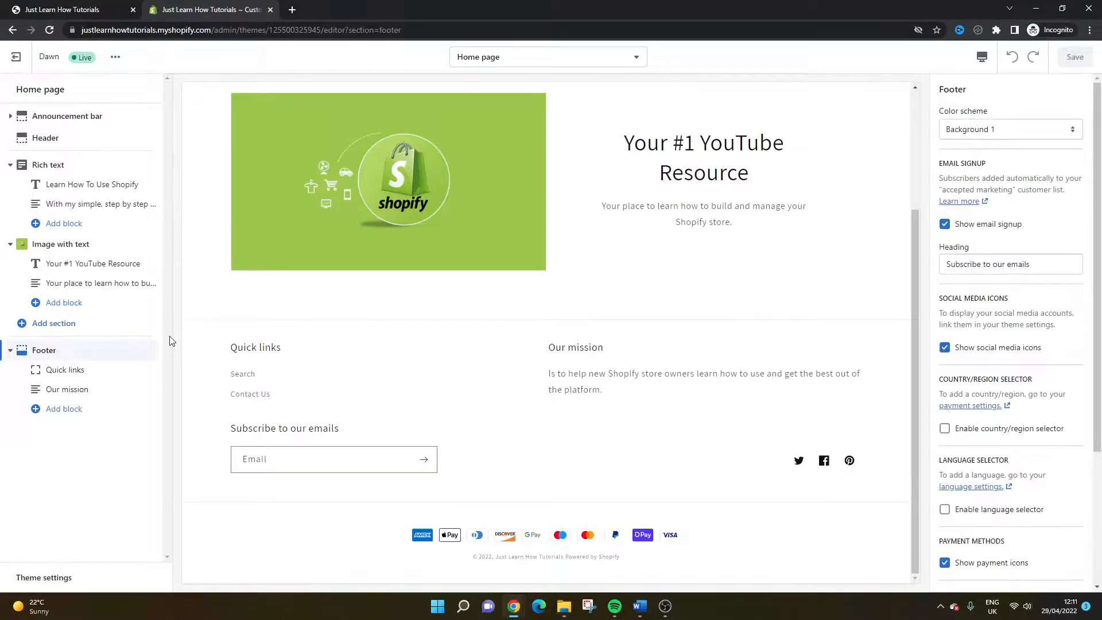
pyautogui.click(64, 409)
pyautogui.click(50, 456)
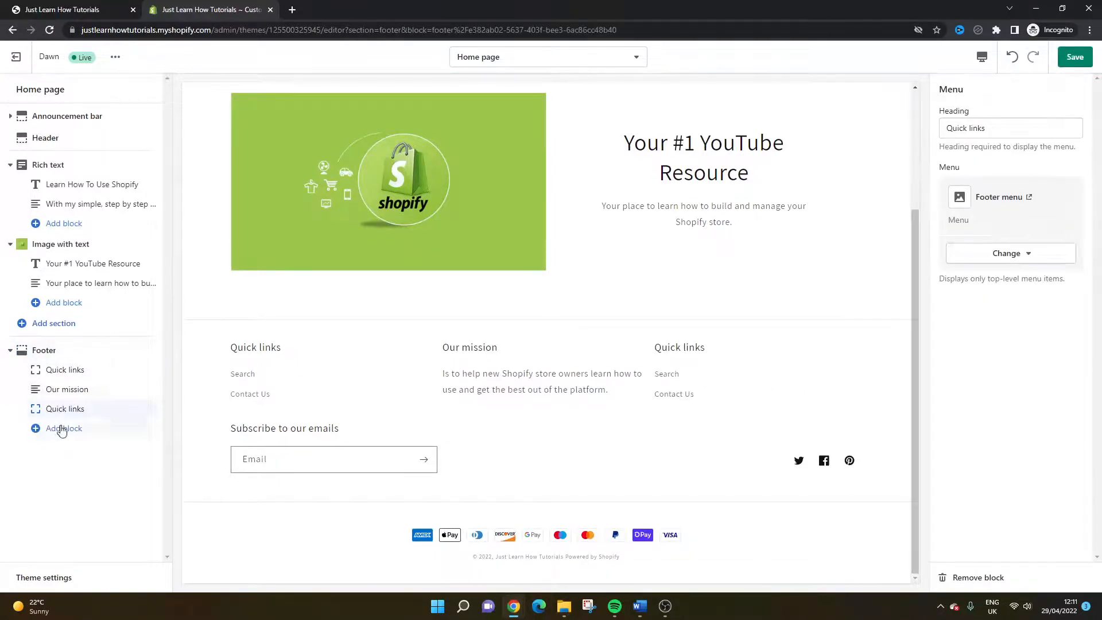
# - Set the new footer block's heading to "Find Us On Social Media" and assign it the Find Us On Social Media menu
pyautogui.click(969, 128)
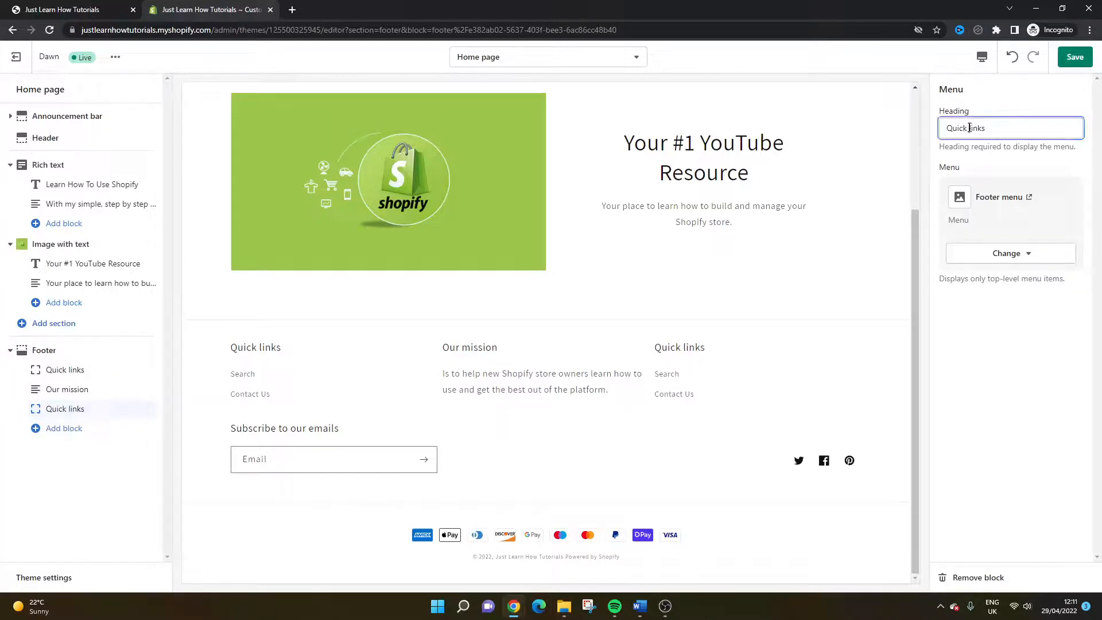
pyautogui.hotkey('ctrl', 'a')
pyautogui.write('Find Us On Social Media')
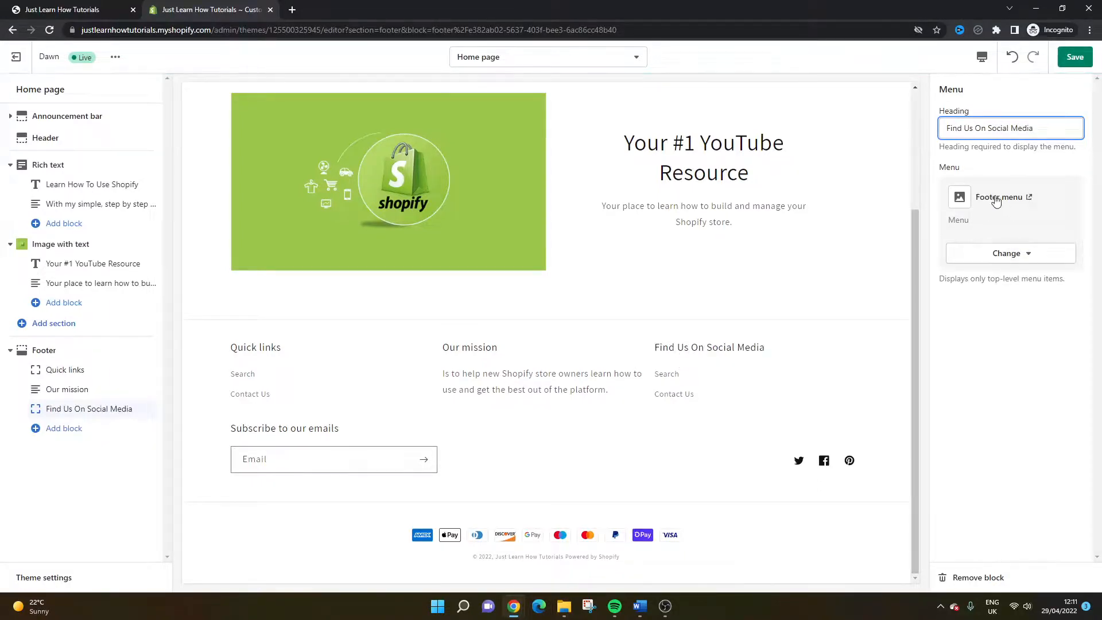
pyautogui.click(1014, 256)
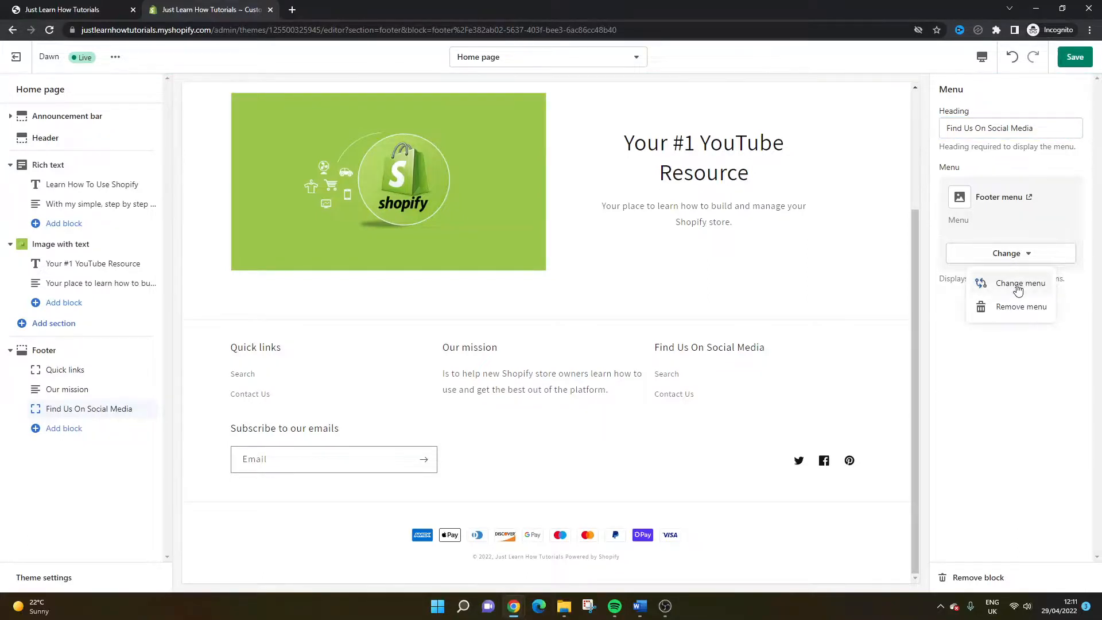
pyautogui.click(1017, 287)
pyautogui.click(1017, 190)
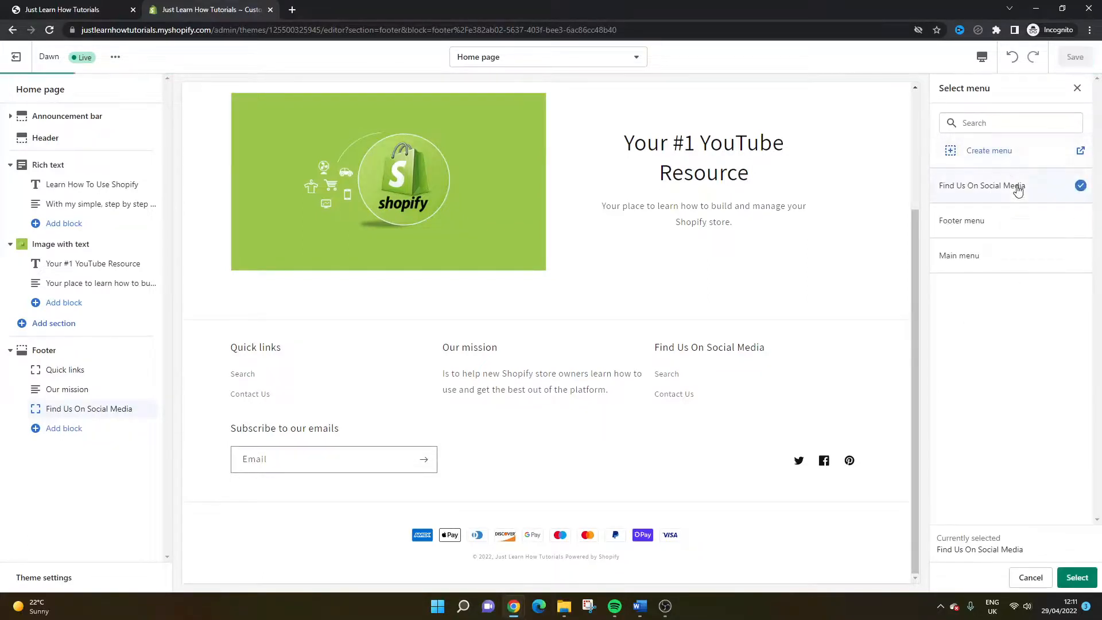
pyautogui.click(1076, 577)
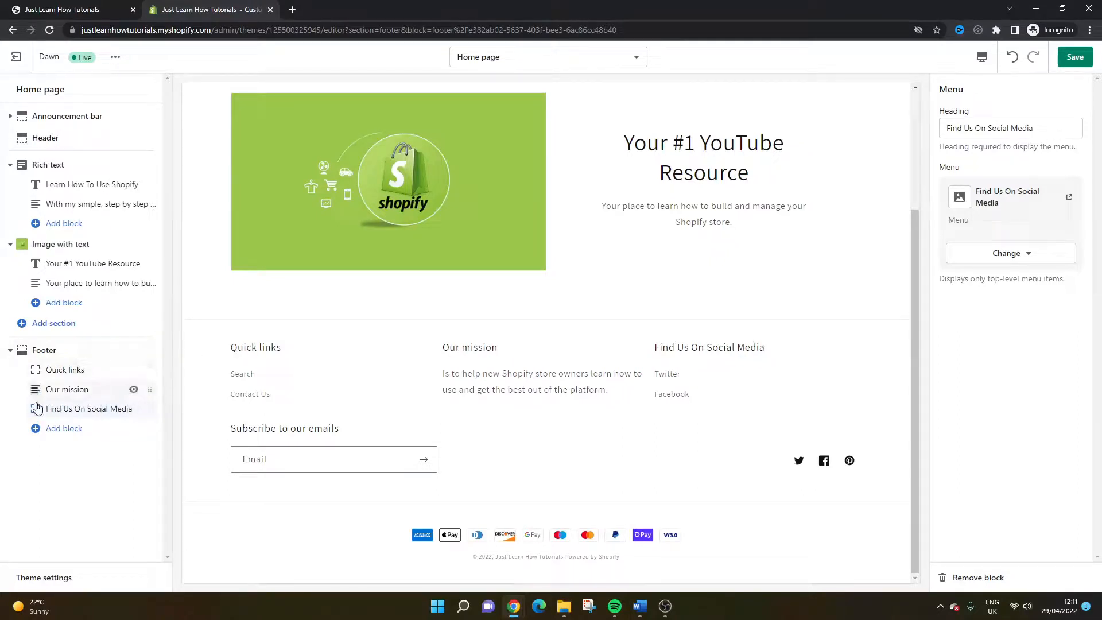
# - Move the Find Us On Social Media block above Quick links in the footer and save the theme changes
pyautogui.moveTo(148, 409); pyautogui.dragTo(147, 367)
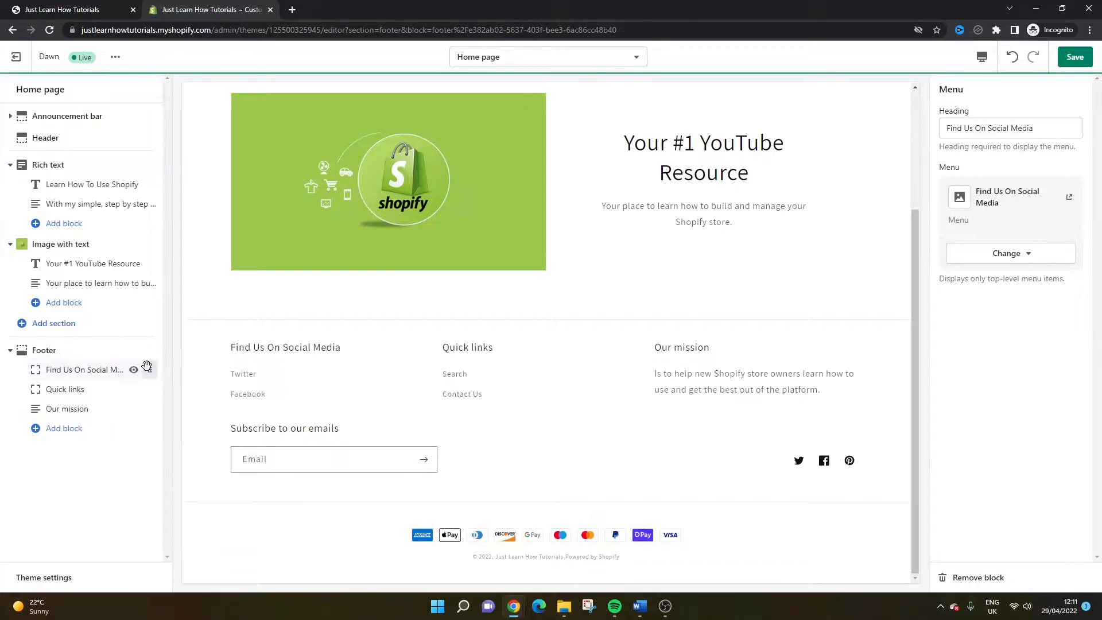
pyautogui.click(1074, 56)
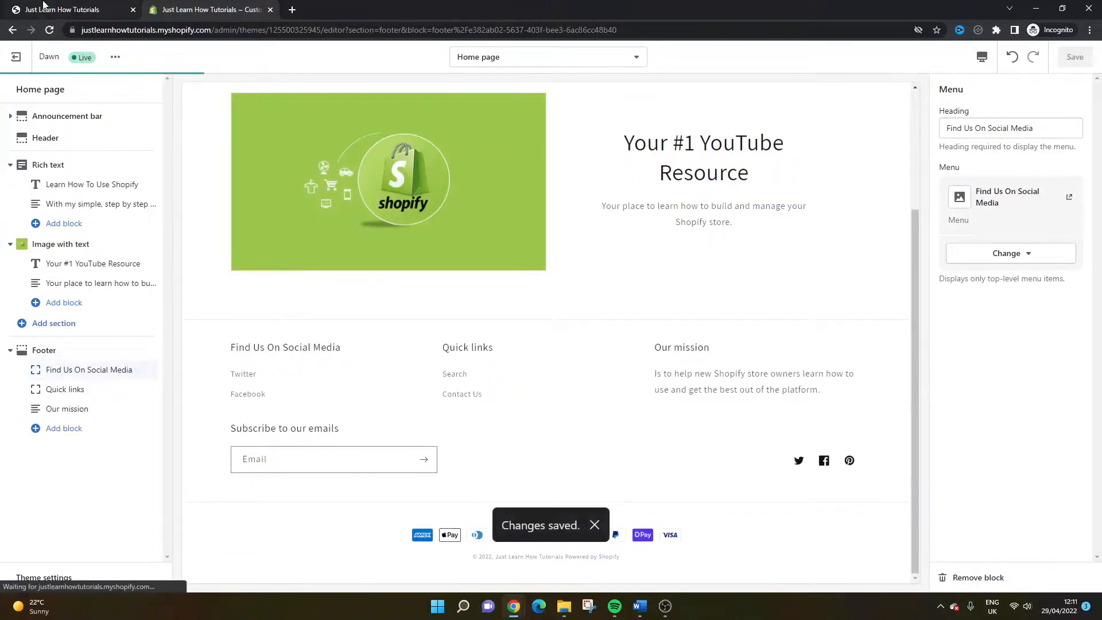
# - Reload the storefront preview and check the Find Us On Social Media menu in the footer
pyautogui.click(90, 10)
pyautogui.scroll(-2, 545, 315)
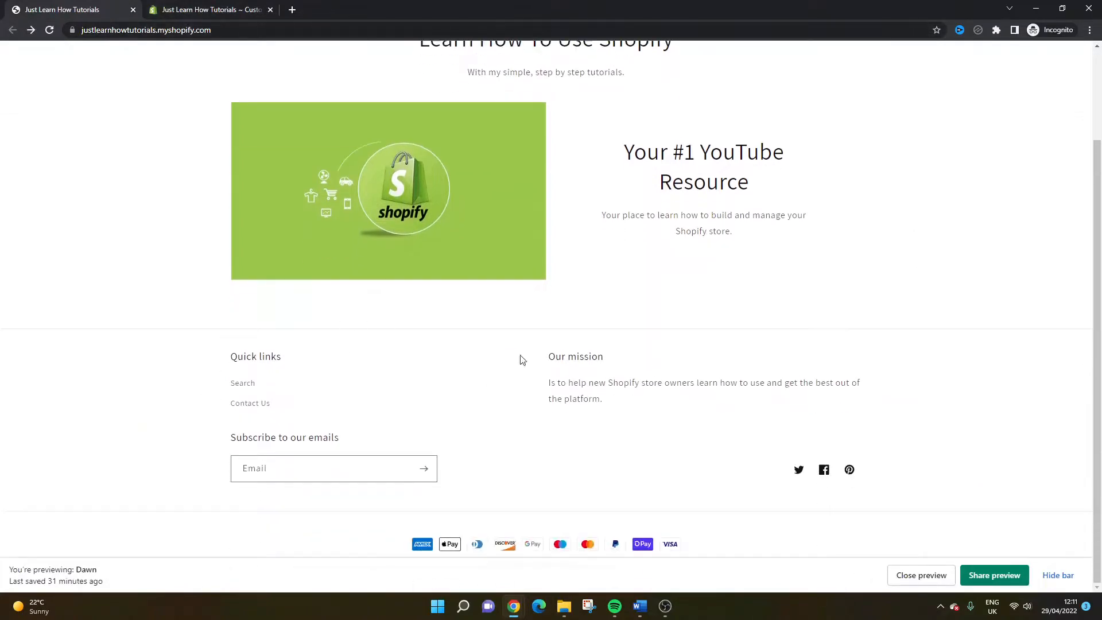
pyautogui.press('F5')
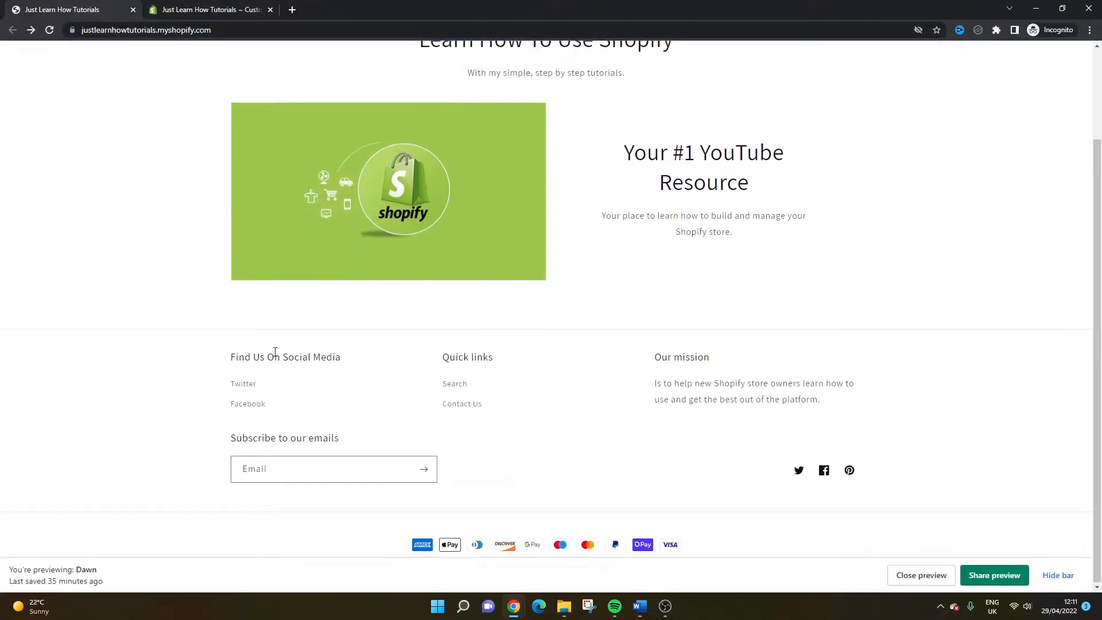
# - Test the footer's Twitter link in a new tab, view the Shopify Twitter page, and return to the storefront
pyautogui.rightClick(248, 388)
pyautogui.click(264, 393)
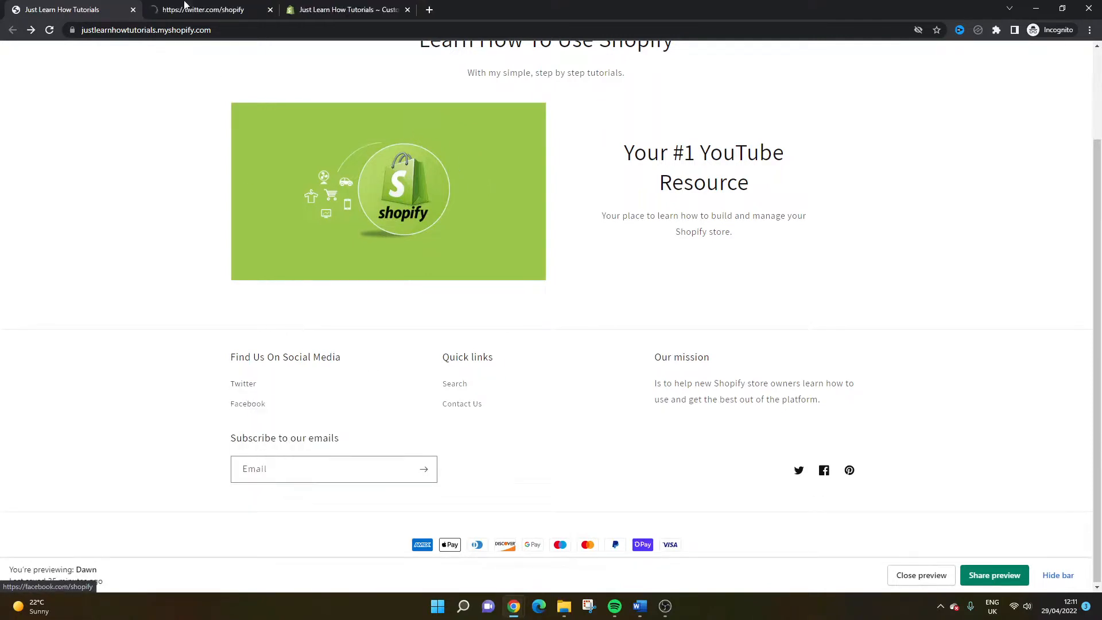
pyautogui.click(203, 10)
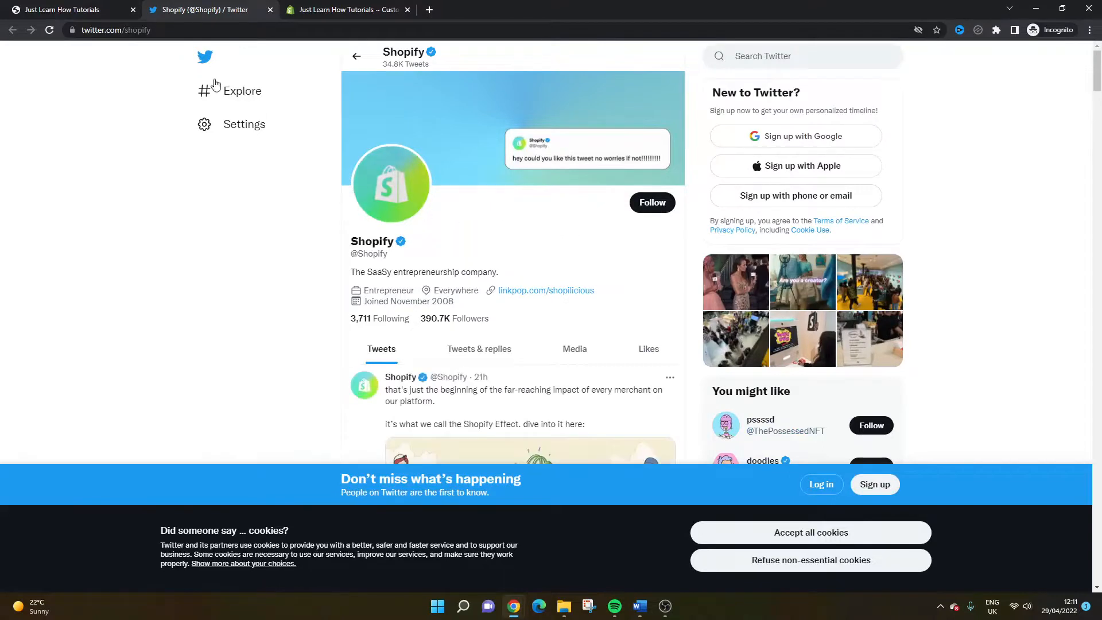
pyautogui.click(75, 9)
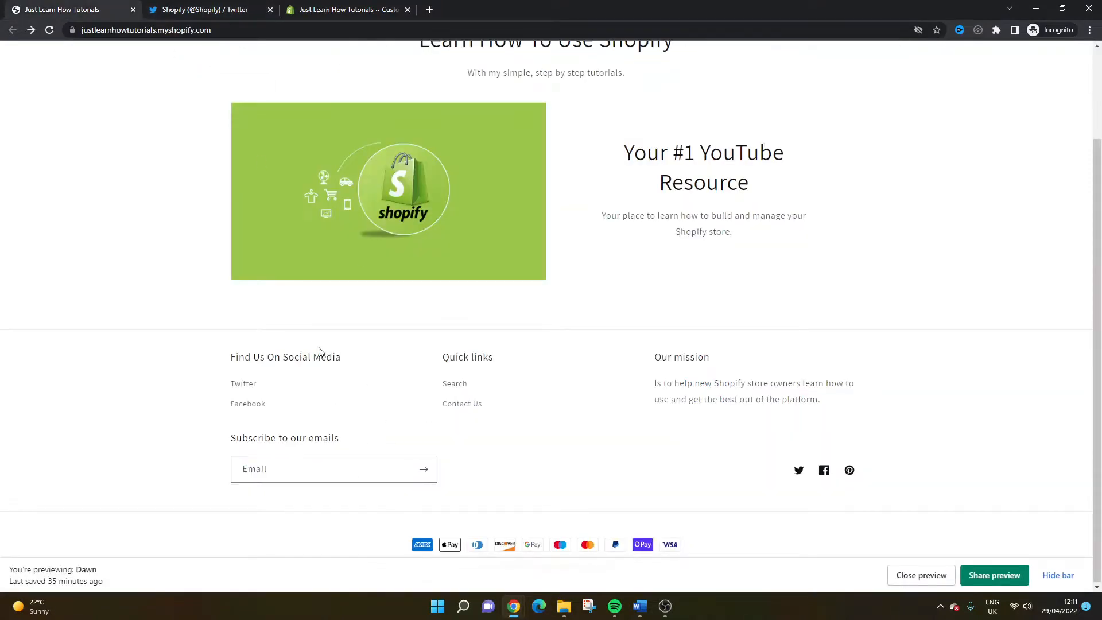
pyautogui.click(227, 8)
pyautogui.click(78, 5)
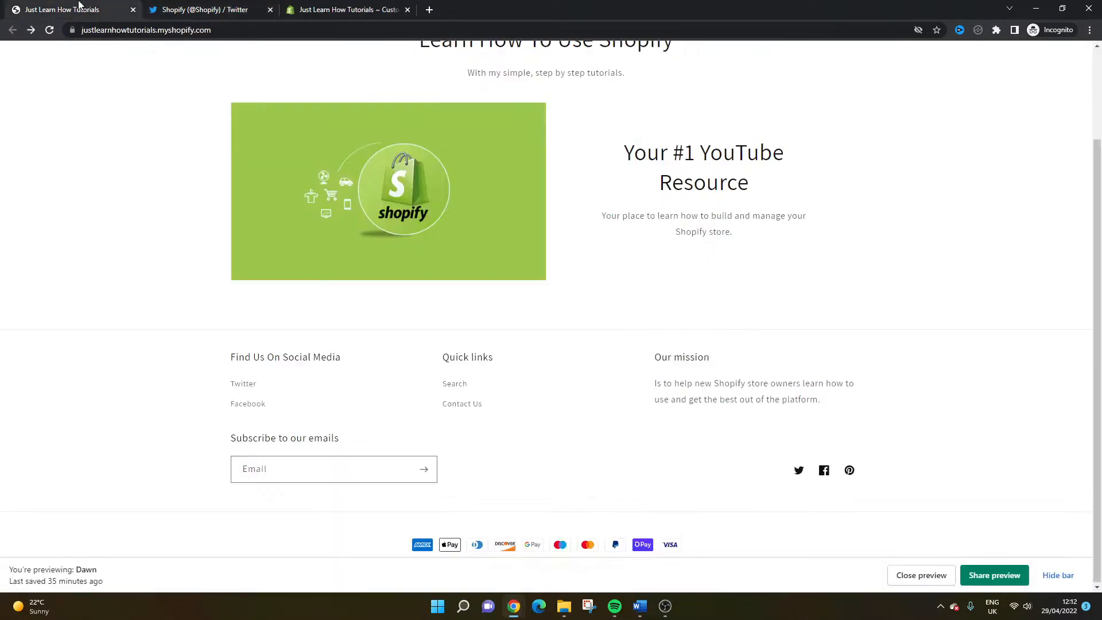